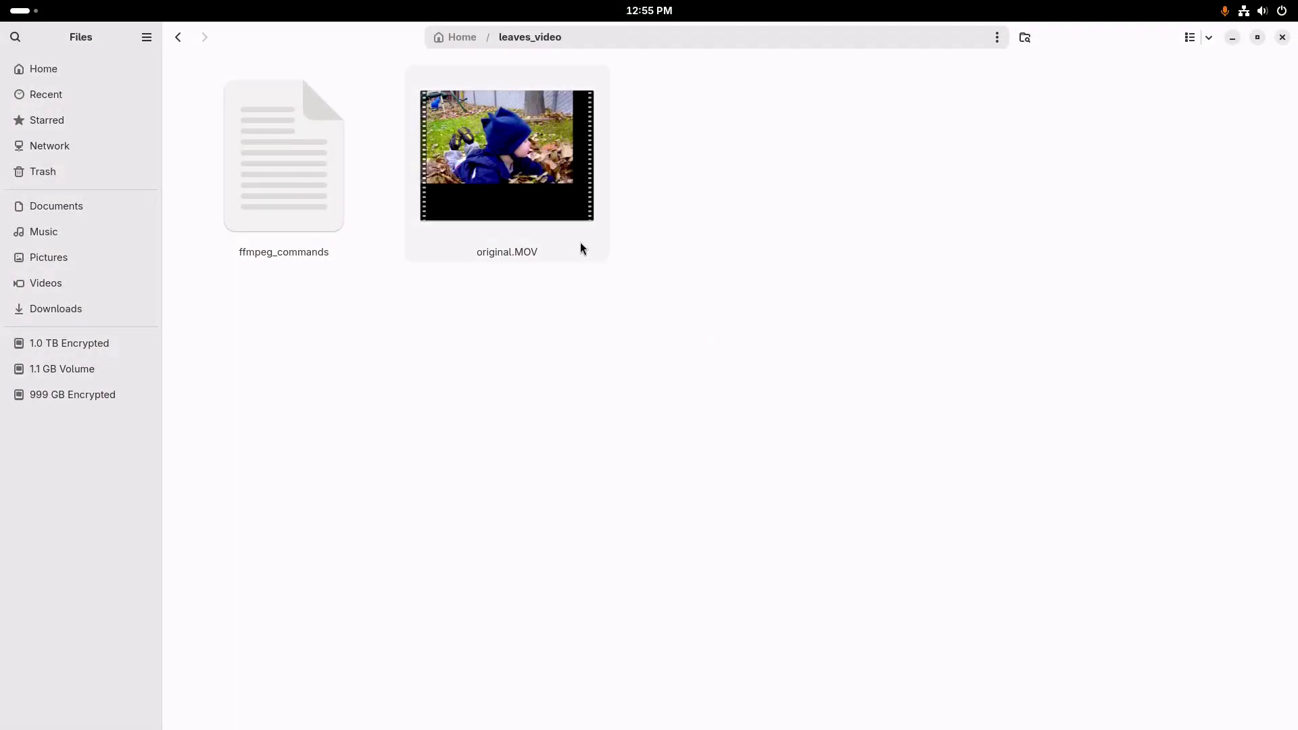
{"action": "right_click", "coordinate": [532, 176]}
{"action": "left_click", "coordinate": [637, 411]}
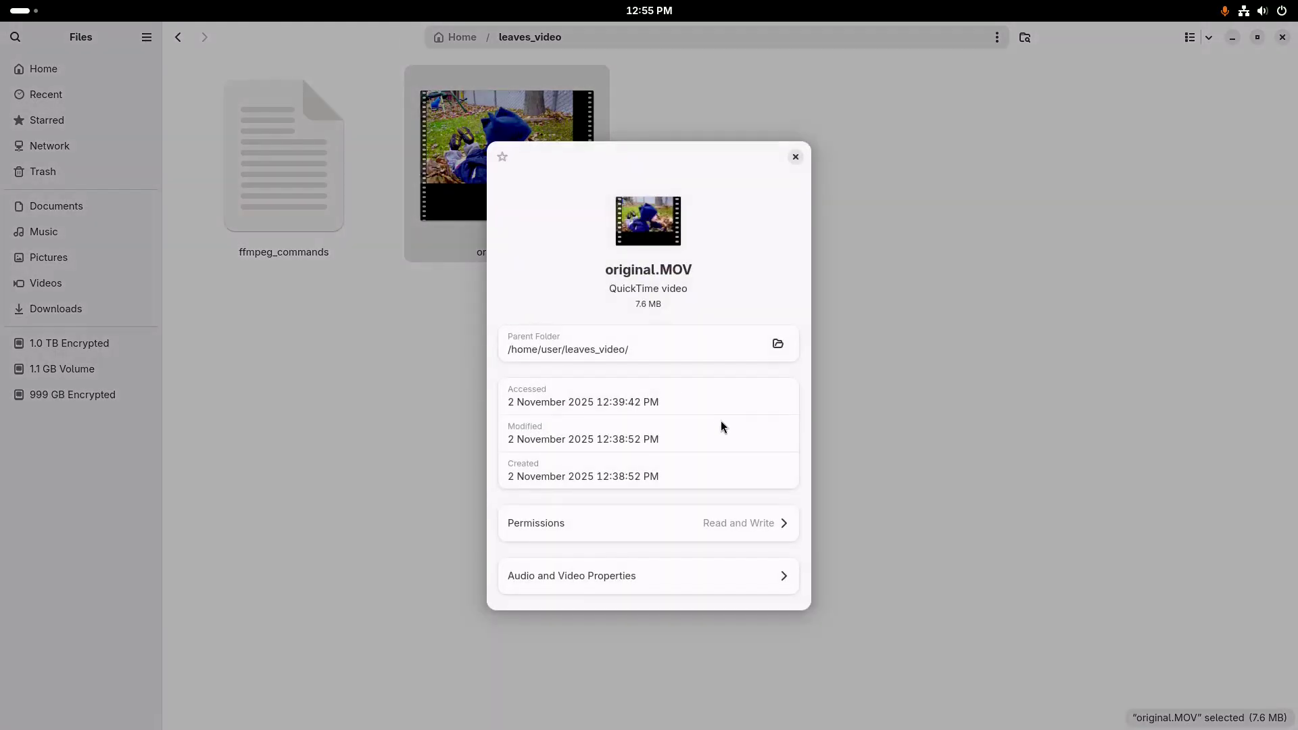
{"action": "left_click", "coordinate": [641, 575]}
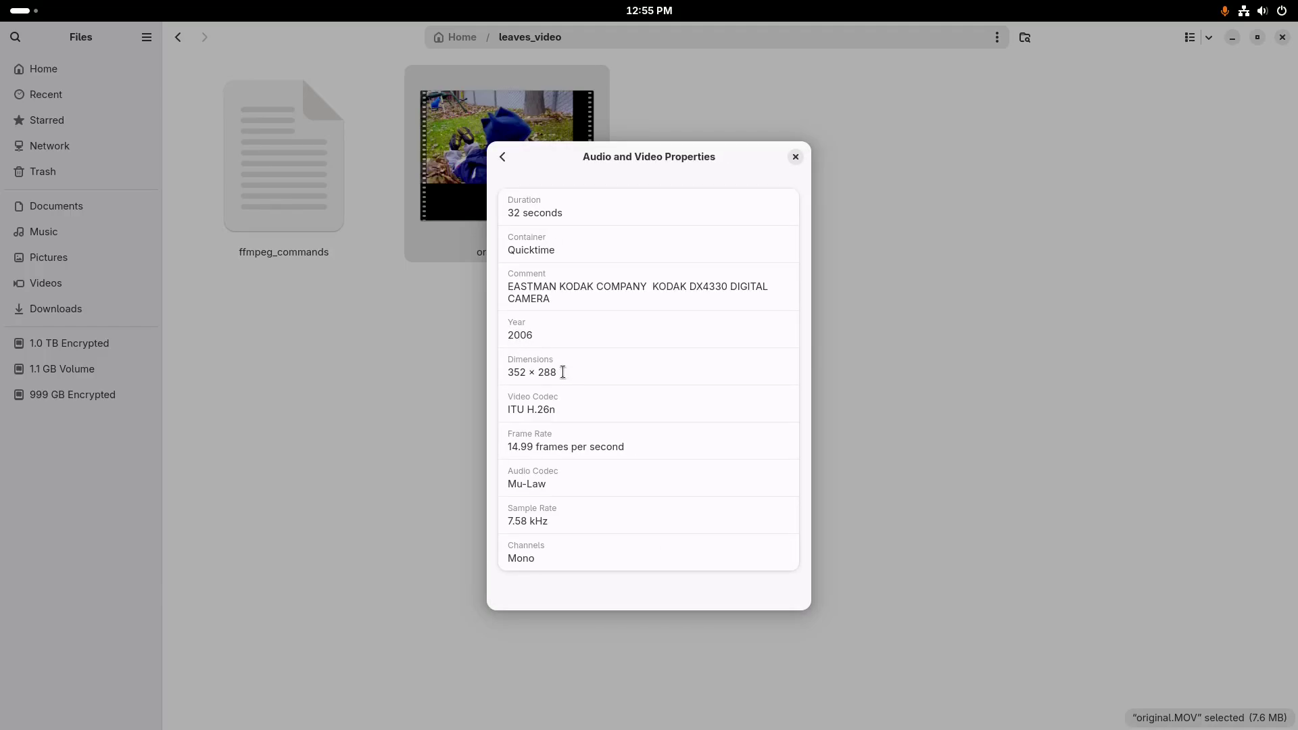
{"action": "left_click_drag", "start_coordinate": [564, 372], "coordinate": [500, 372]}
{"action": "triple_click", "coordinate": [560, 450]}
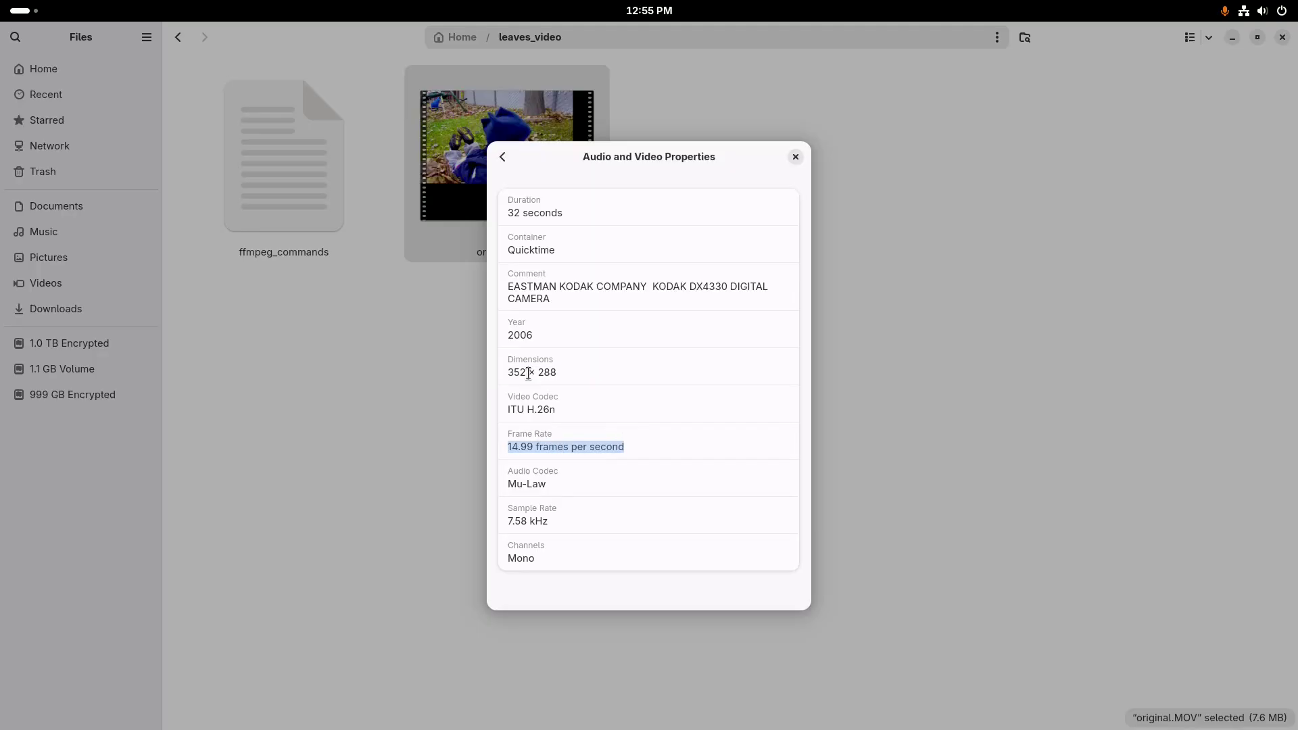
{"action": "left_click", "coordinate": [795, 158]}
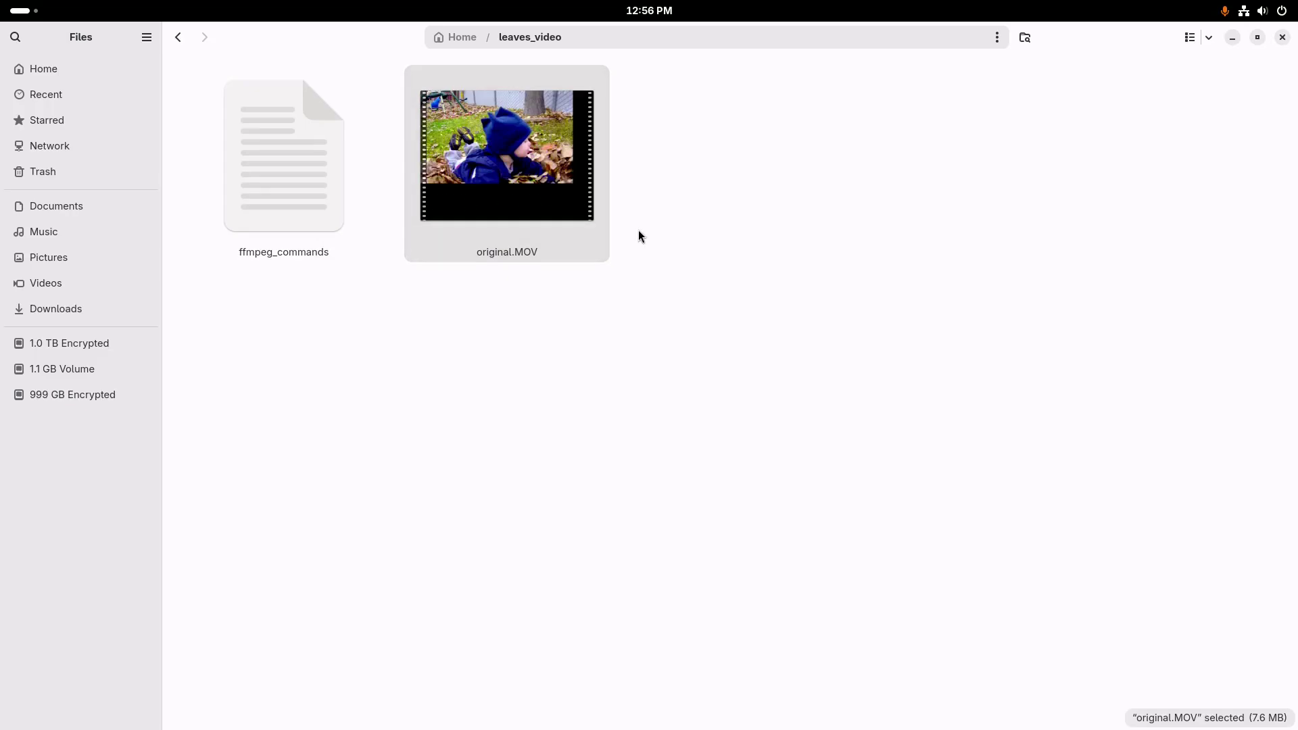
- In Terminal, print the ffmpeg_commands file to see the prepared ffmpeg lines
{"action": "key", "text": "alt+Tab"}
{"action": "key", "text": "alt+Tab"}
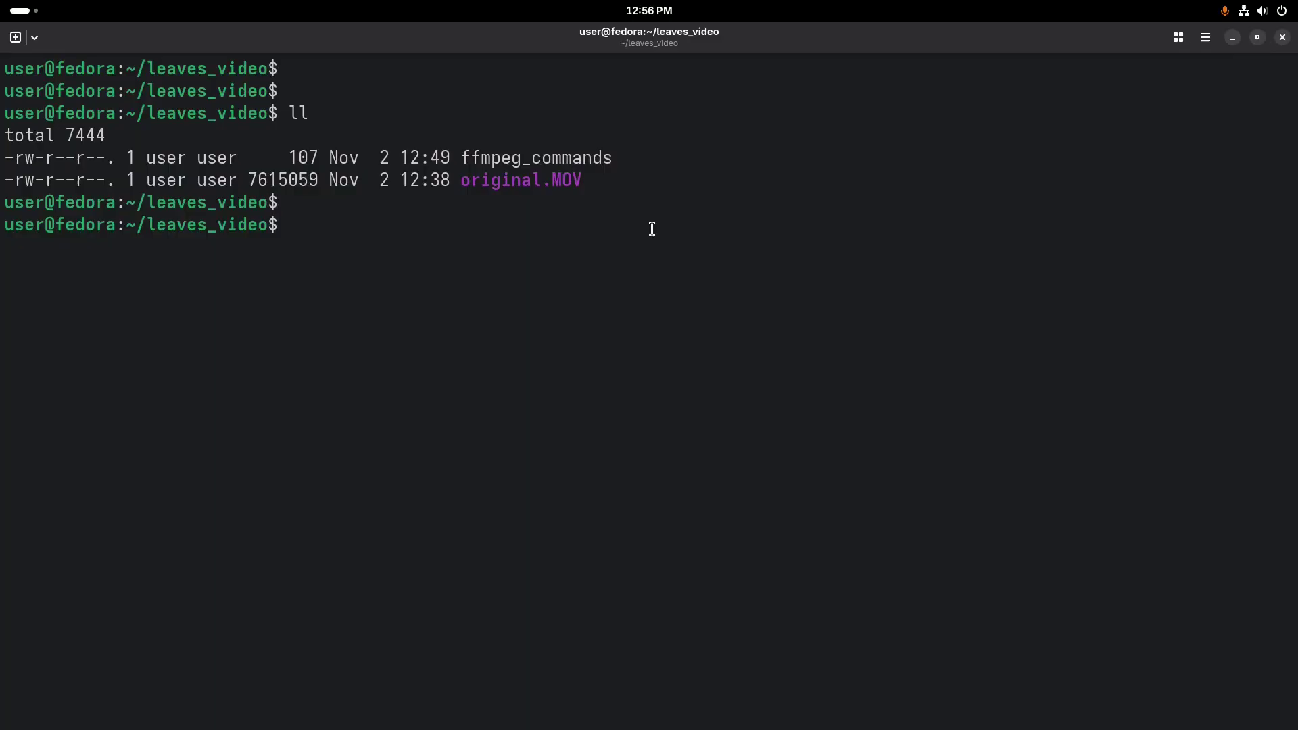
{"action": "type", "text": "cat f"}
{"action": "key", "text": "Tab"}
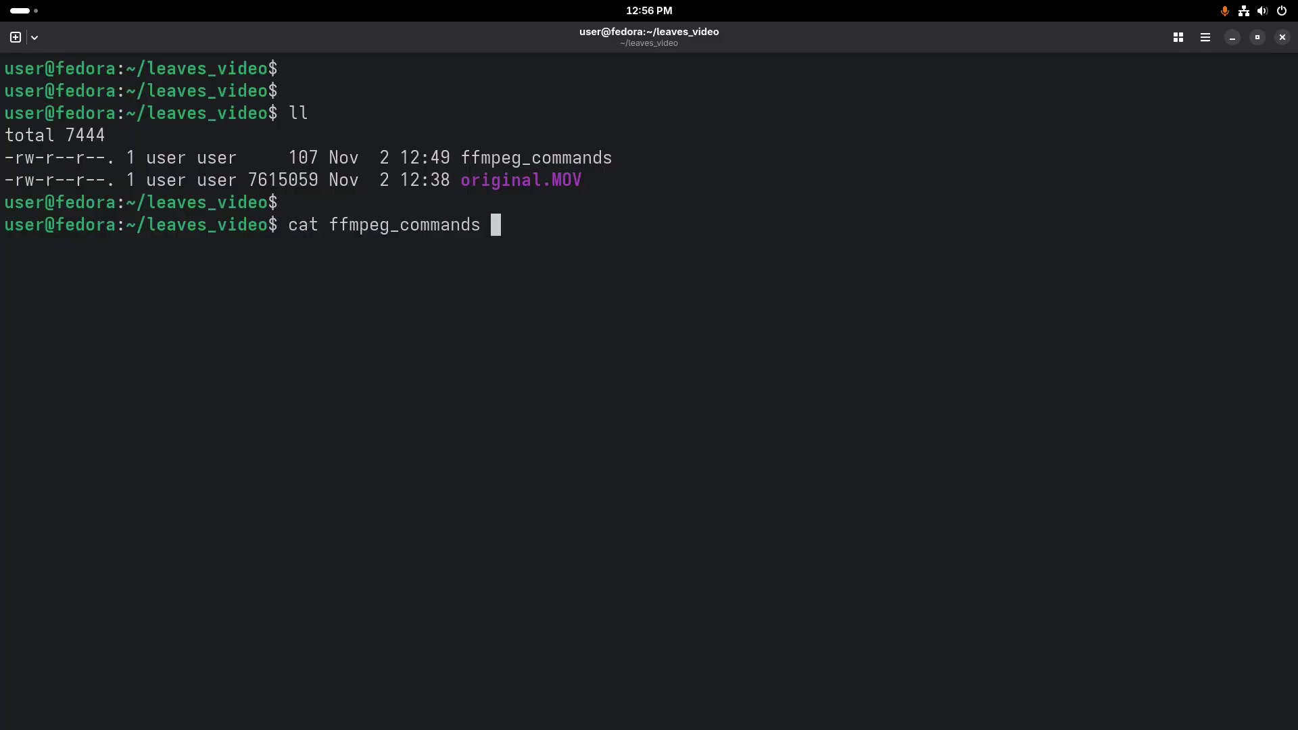
{"action": "key", "text": "Return"}
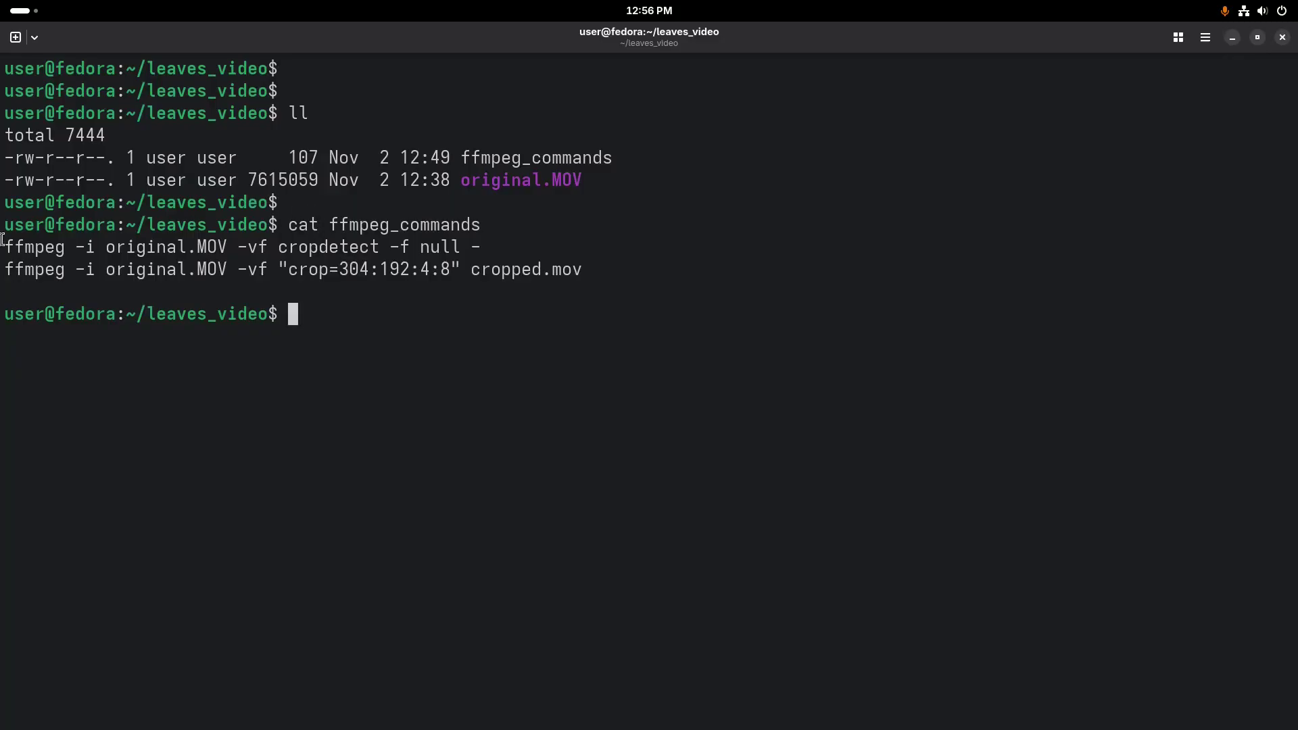
- Run the cropdetect command on original.MOV, which reports crop 304:192:4:8
{"action": "left_click_drag", "start_coordinate": [3, 247], "coordinate": [482, 247]}
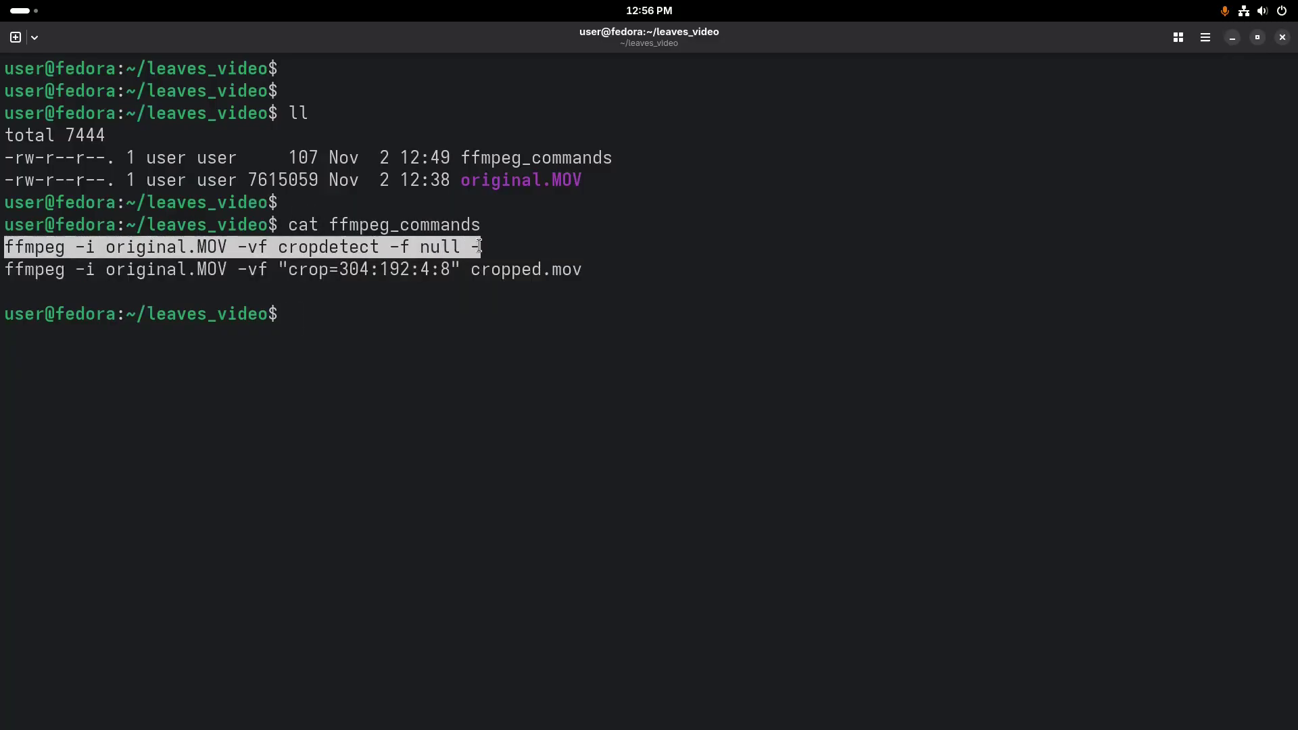
{"action": "middle_click", "coordinate": [807, 243]}
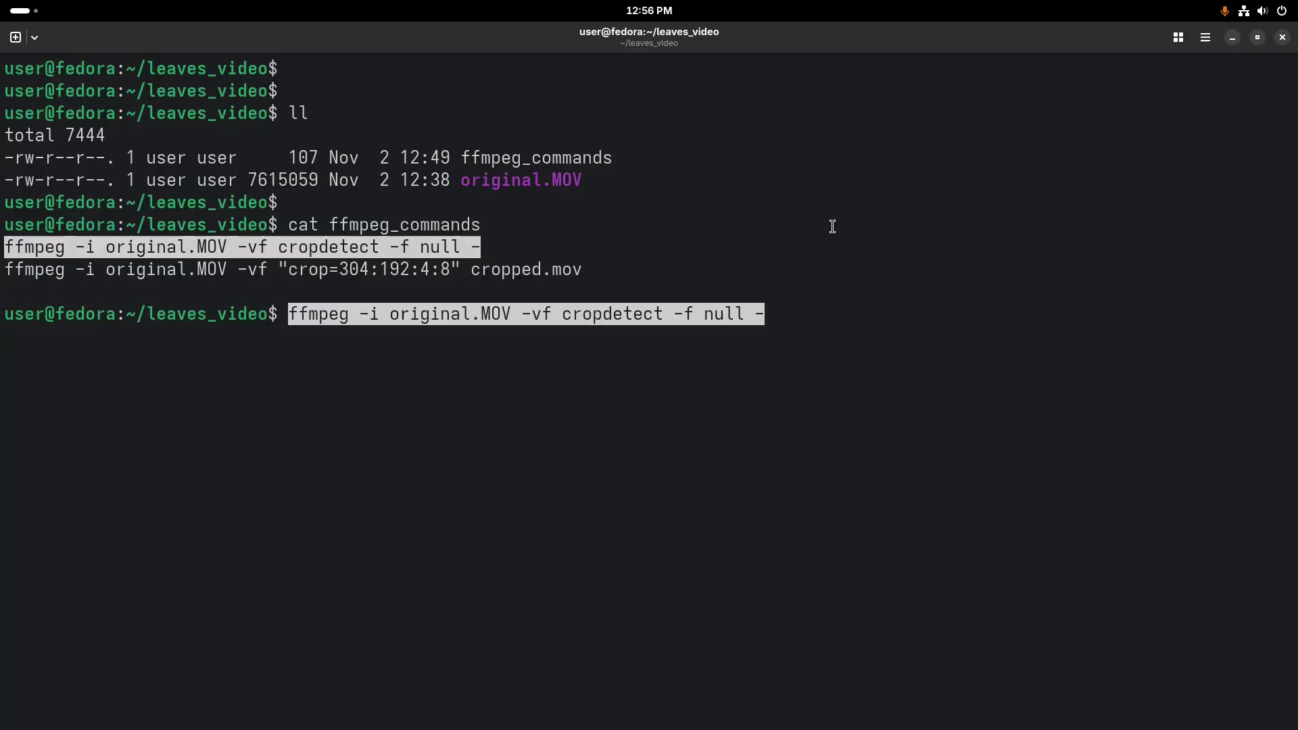
{"action": "key", "text": "Return"}
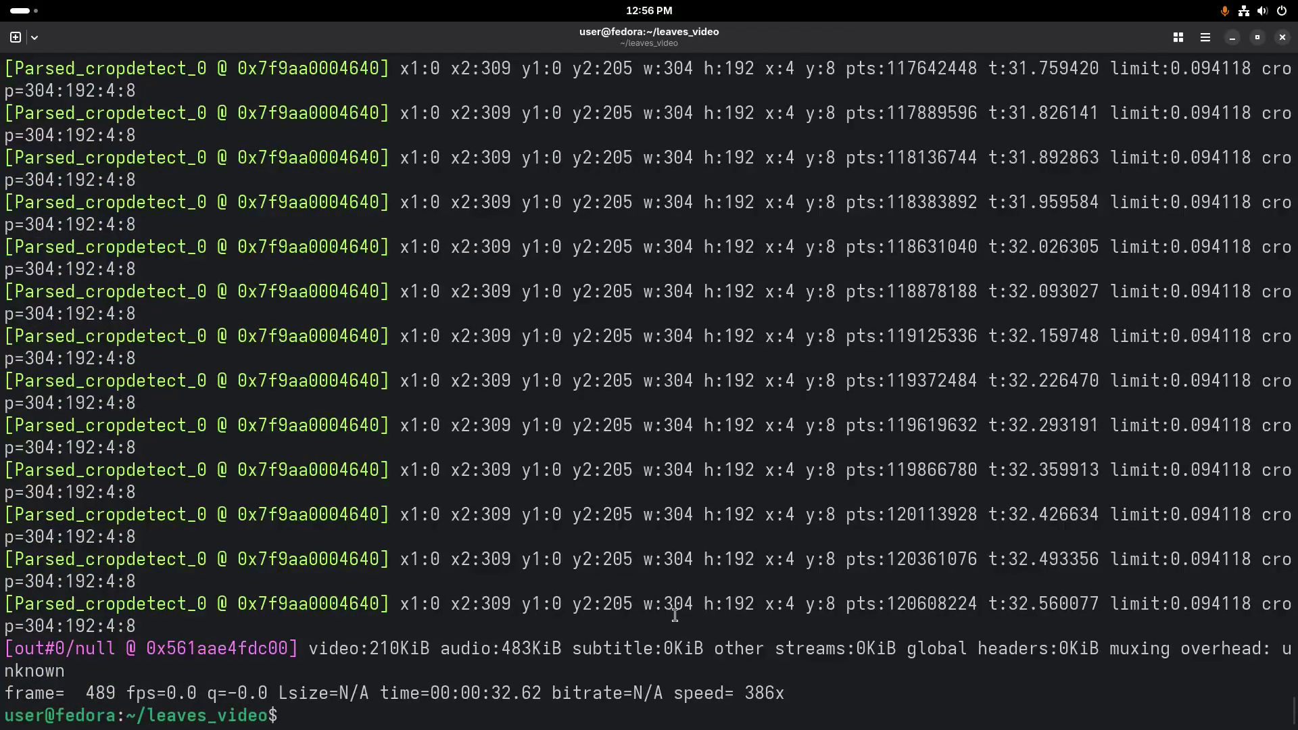
{"action": "left_click_drag", "start_coordinate": [639, 603], "coordinate": [831, 602]}
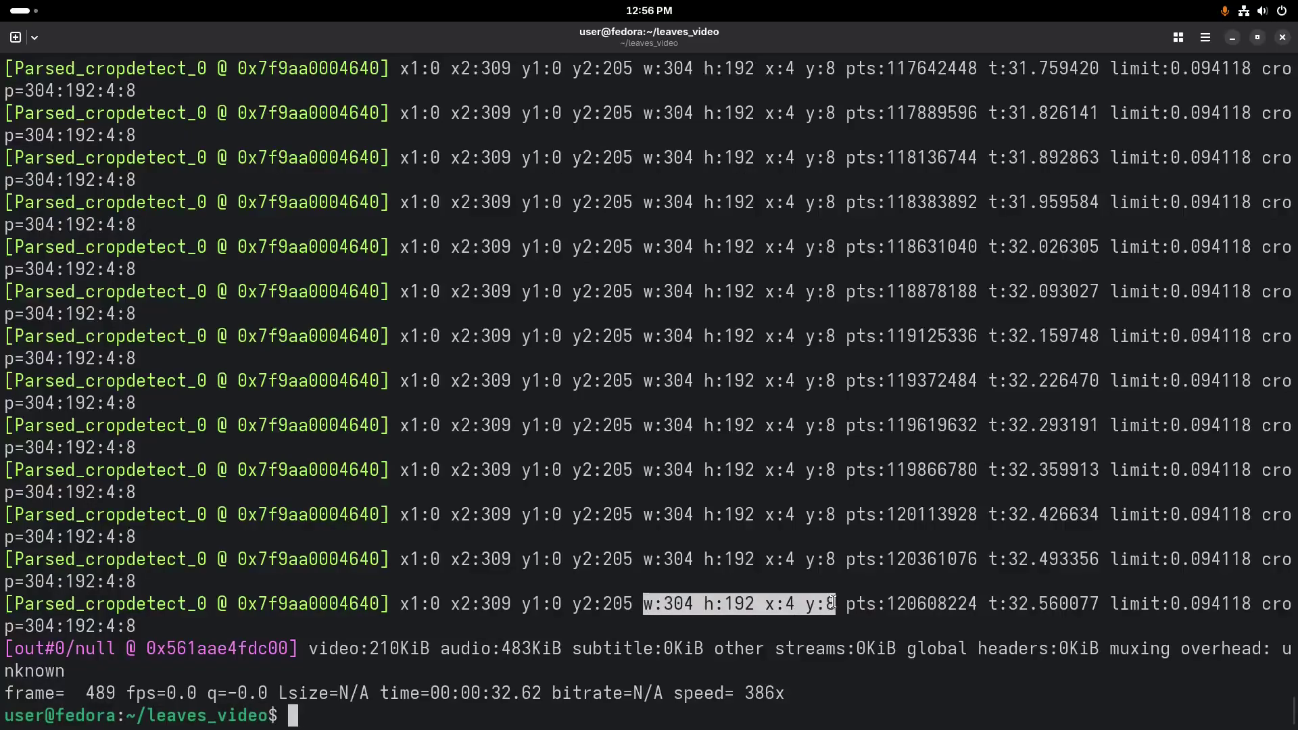
{"action": "key", "text": "Return"}
{"action": "key", "text": "Return"}
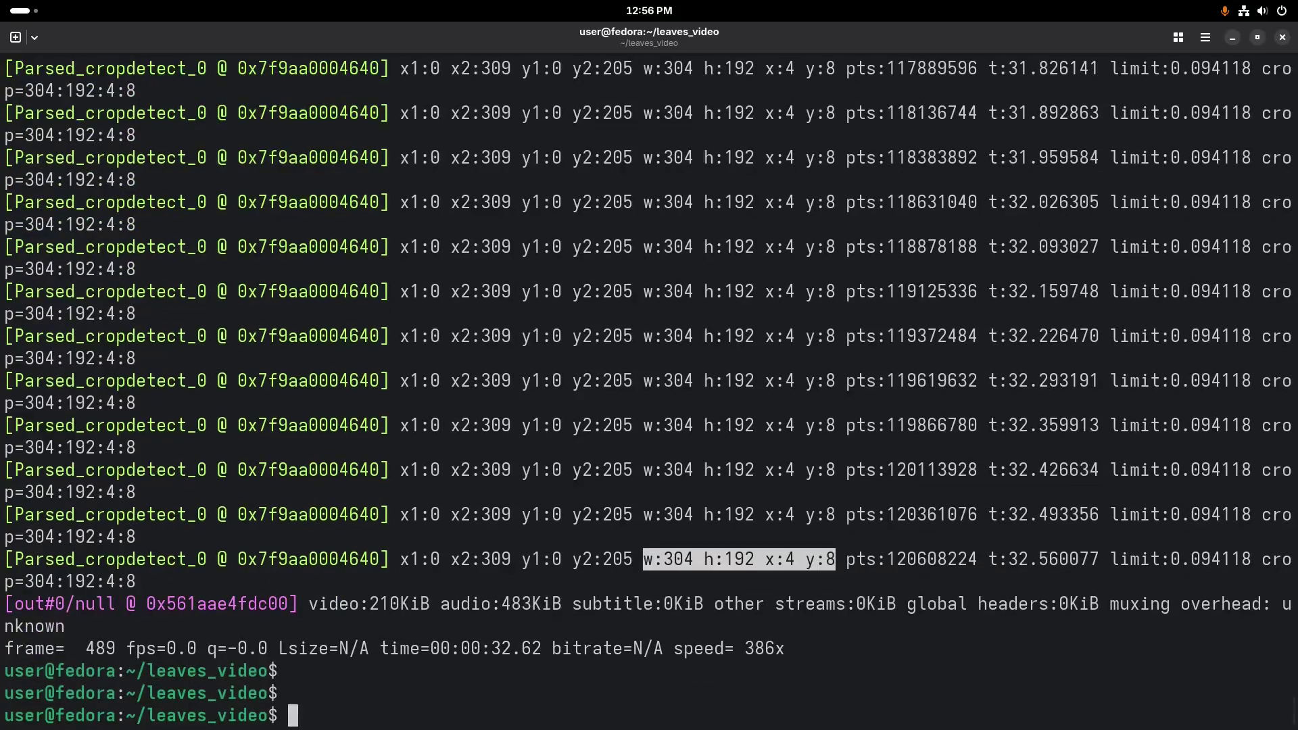
- Reprint ffmpeg_commands and check that the crop command uses the detected 304:192:4:8
{"action": "type", "text": "cat ffmpeg_commands"}
{"action": "key", "text": "Return"}
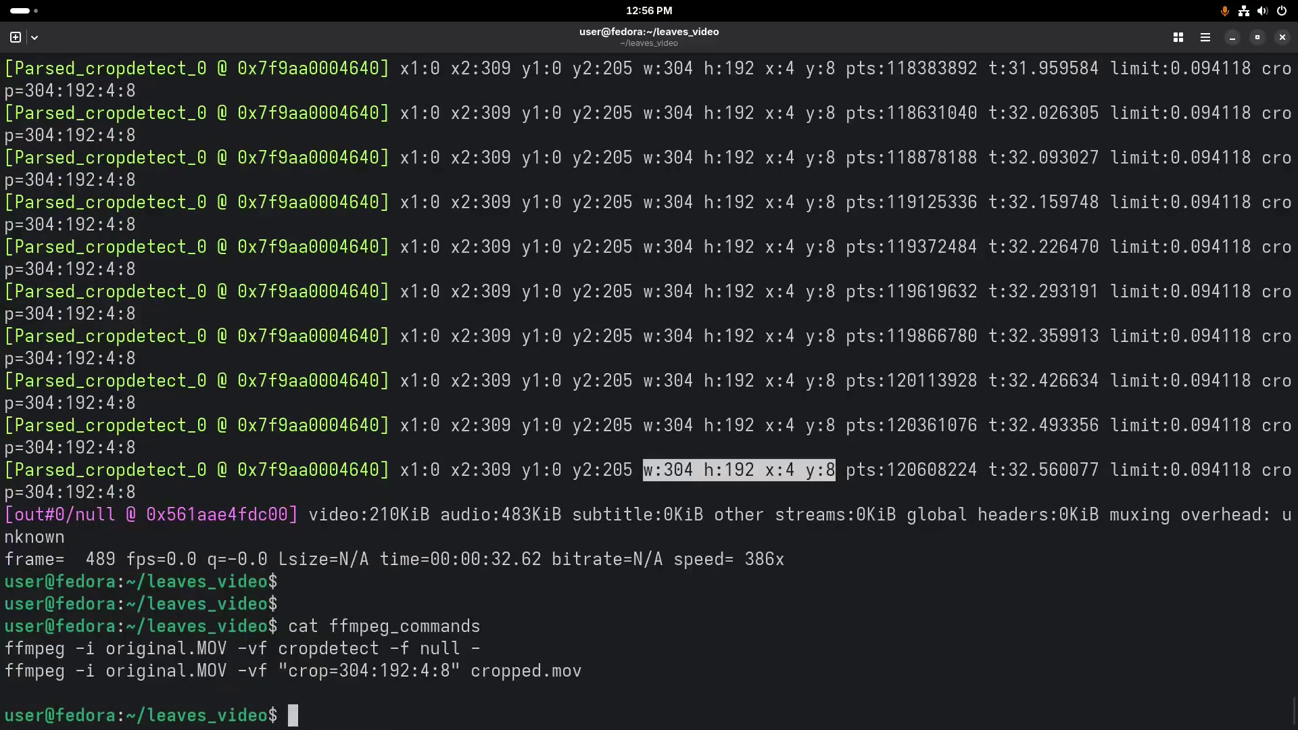
{"action": "left_click_drag", "start_coordinate": [5, 670], "coordinate": [582, 674]}
{"action": "key", "text": "ctrl+c"}
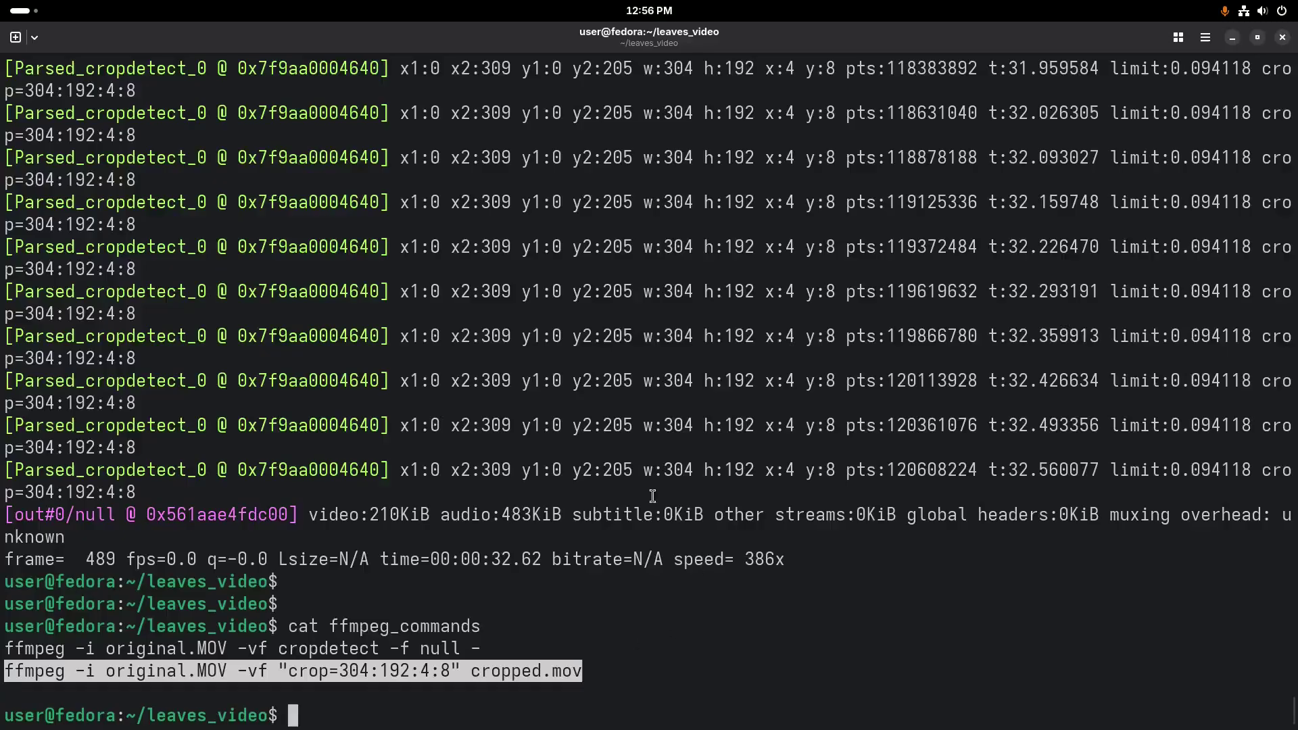
{"action": "left_click_drag", "start_coordinate": [662, 472], "coordinate": [833, 473]}
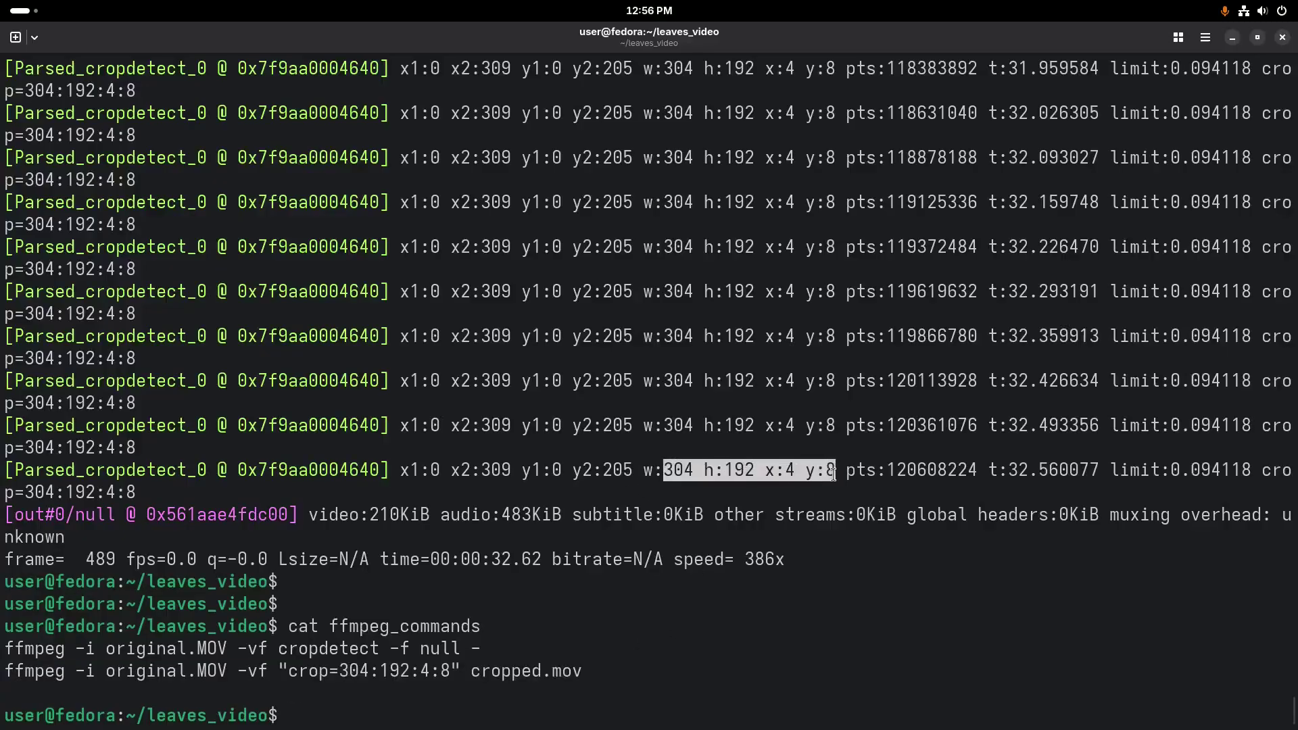
{"action": "left_click_drag", "start_coordinate": [339, 671], "coordinate": [446, 671]}
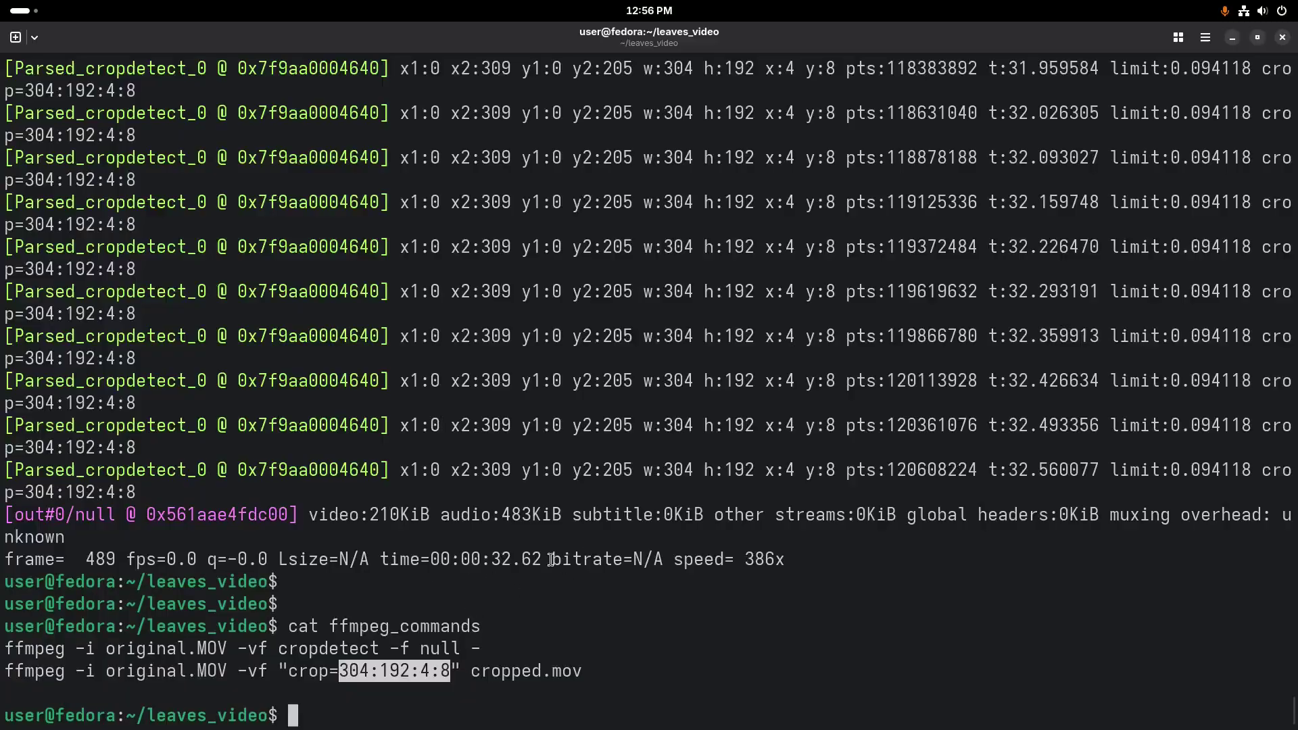
{"action": "key", "text": "Return"}
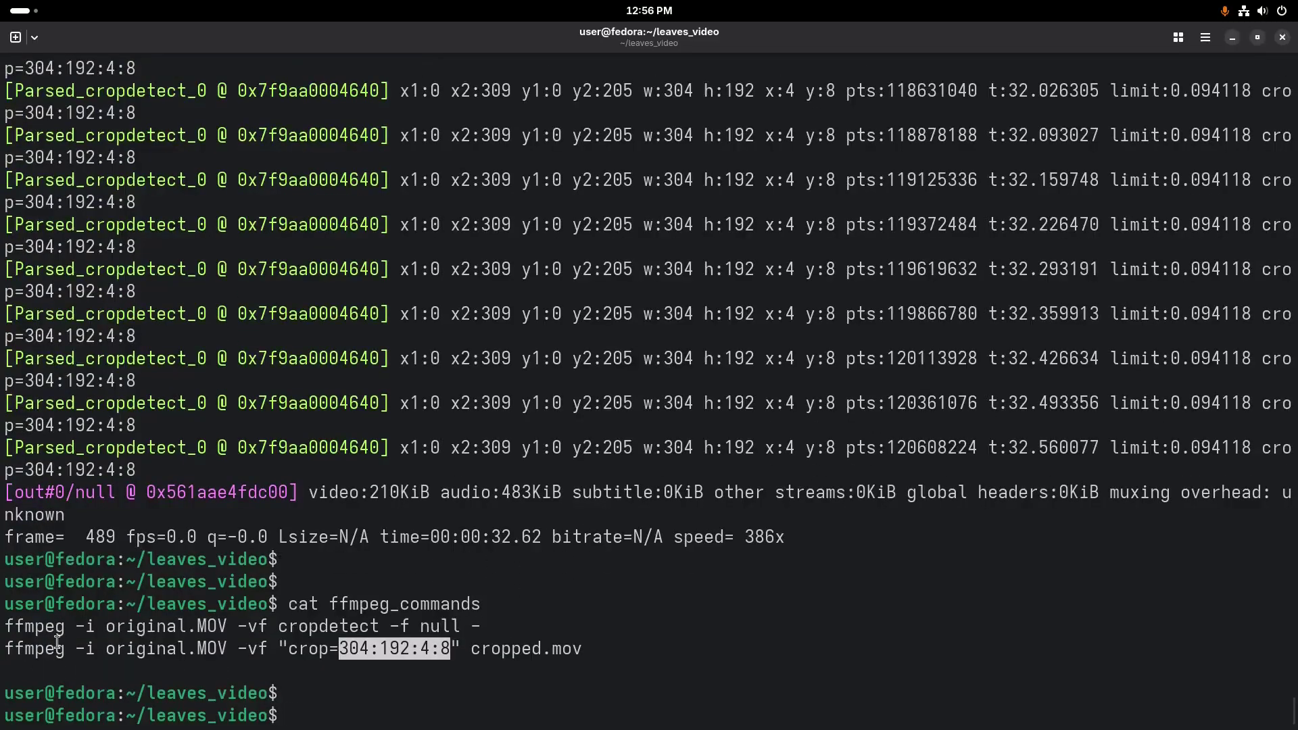
- Run the crop command to create cropped.mov, then list the leaves_video folder
{"action": "triple_click", "coordinate": [78, 639]}
{"action": "middle_click", "coordinate": [78, 636]}
{"action": "key", "text": "Return"}
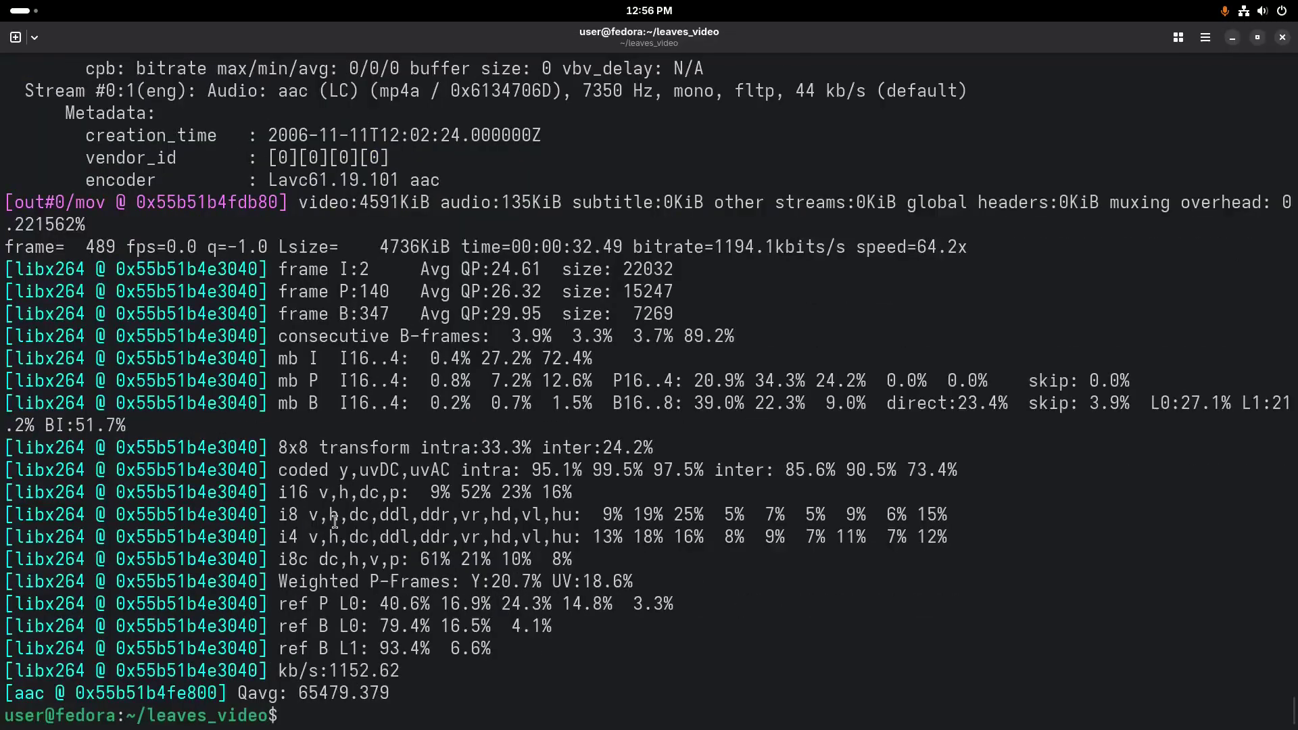
{"action": "type", "text": "ll"}
{"action": "key", "text": "Return"}
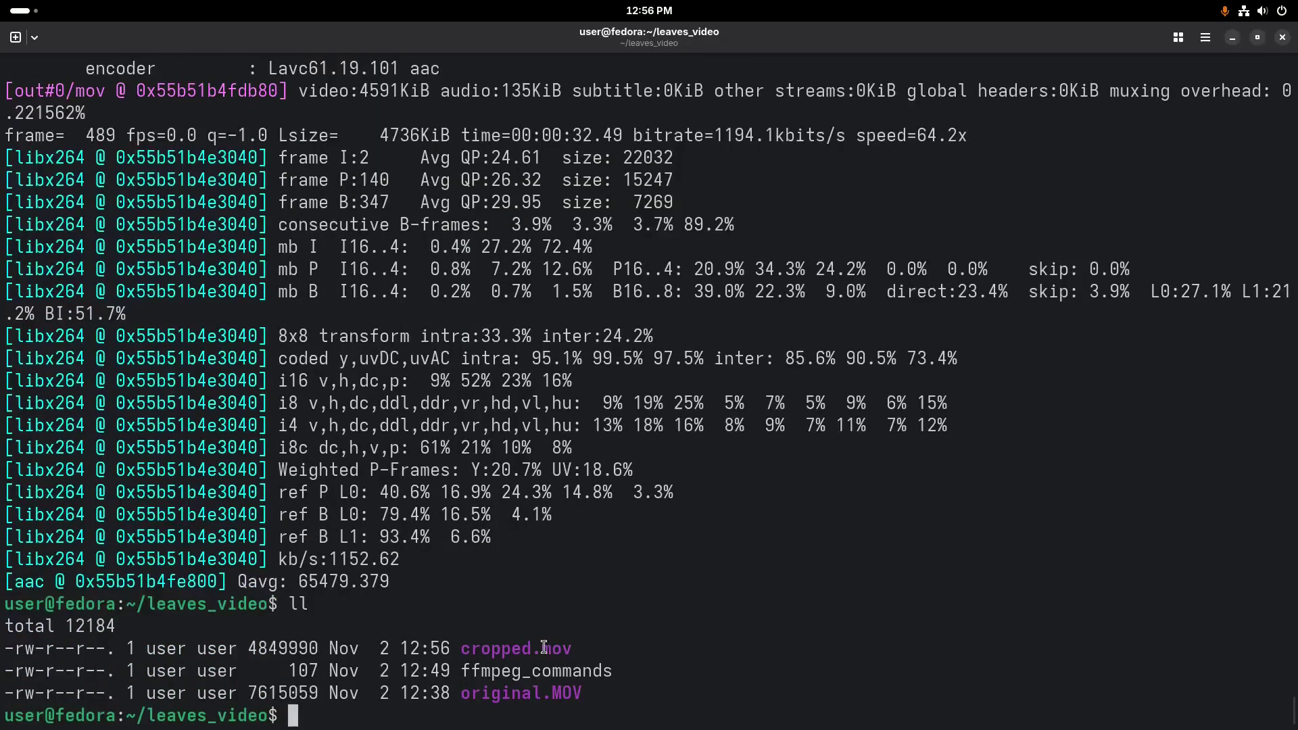
{"action": "double_click", "coordinate": [545, 647]}
{"action": "key", "text": "alt+Tab"}
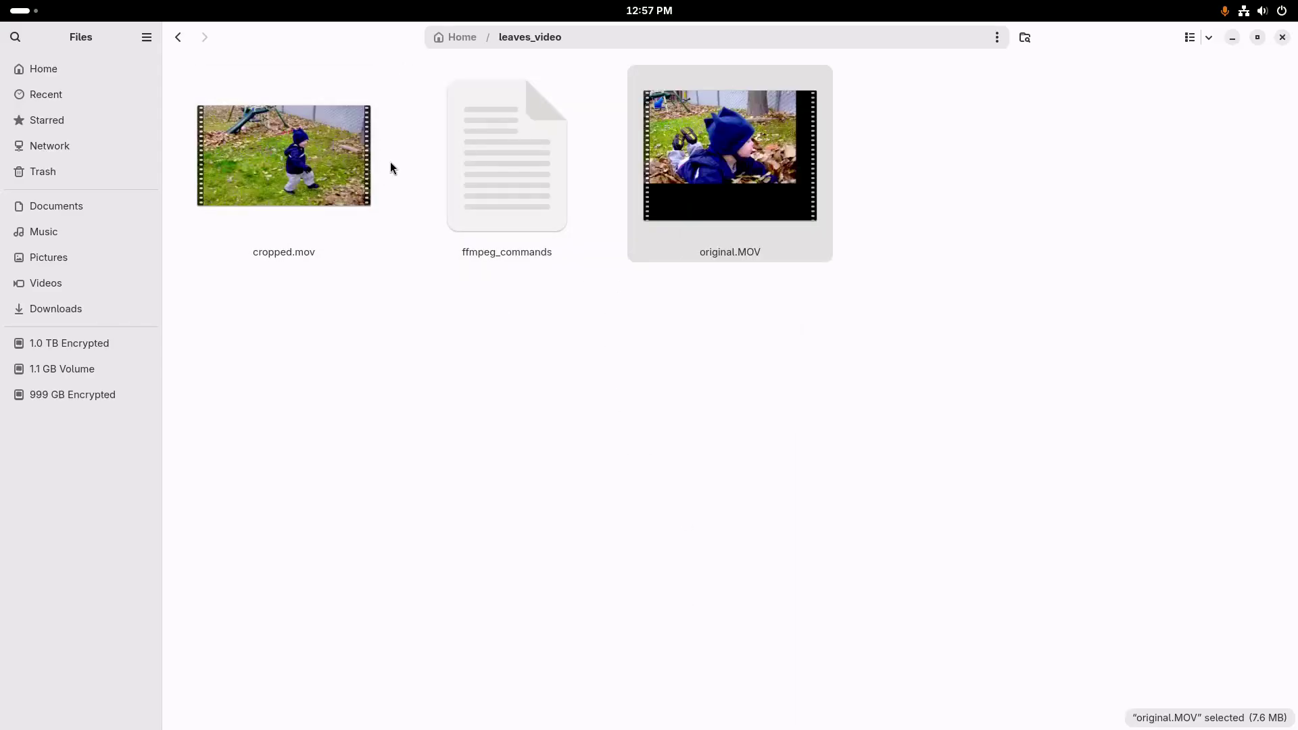
- Check cropped.mov's audio/video properties in Files, confirming 304 × 192 dimensions
{"action": "left_click", "coordinate": [368, 138]}
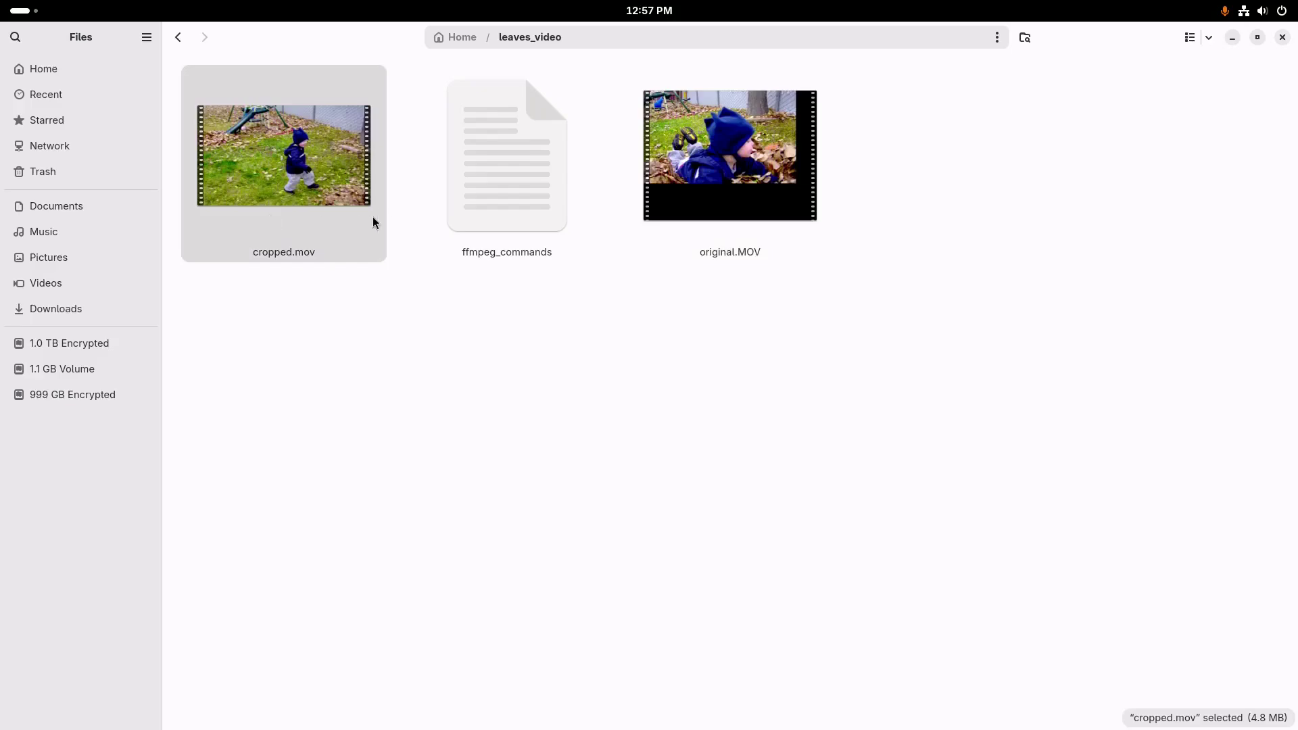
{"action": "right_click", "coordinate": [288, 200]}
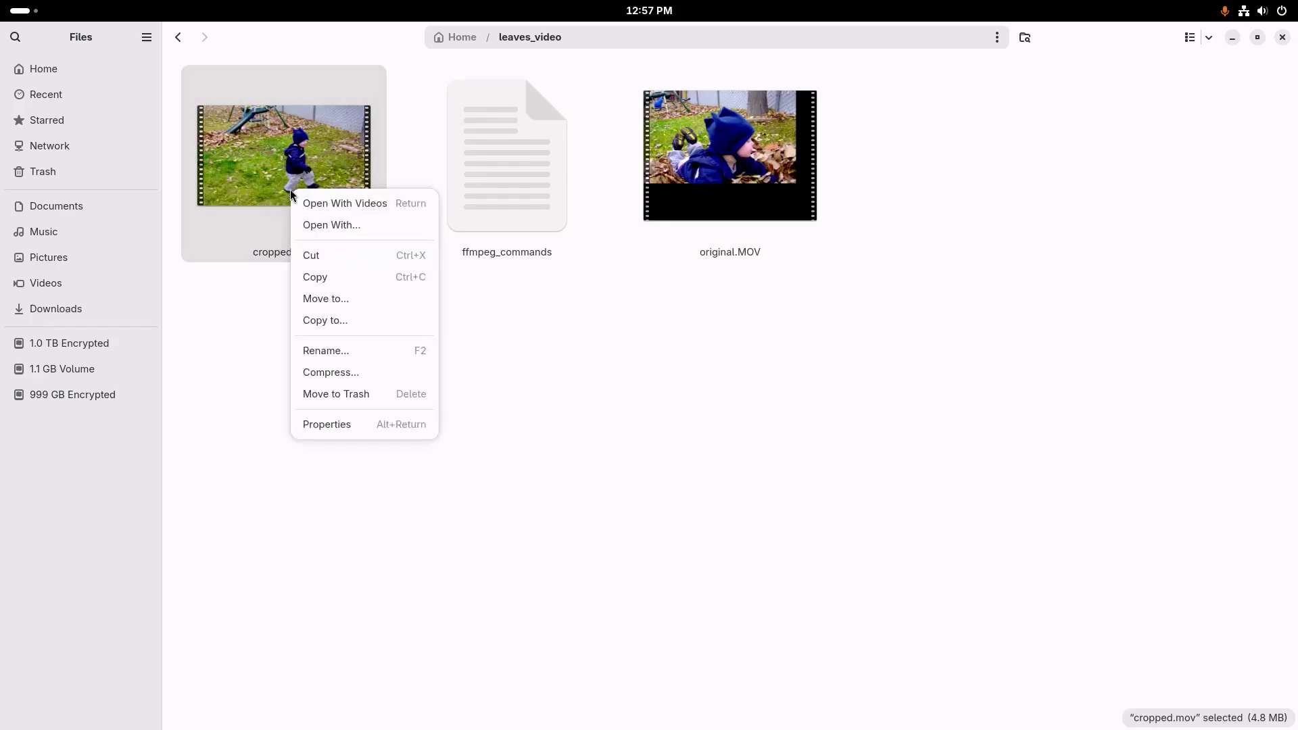
{"action": "left_click", "coordinate": [372, 426]}
{"action": "left_click", "coordinate": [675, 574]}
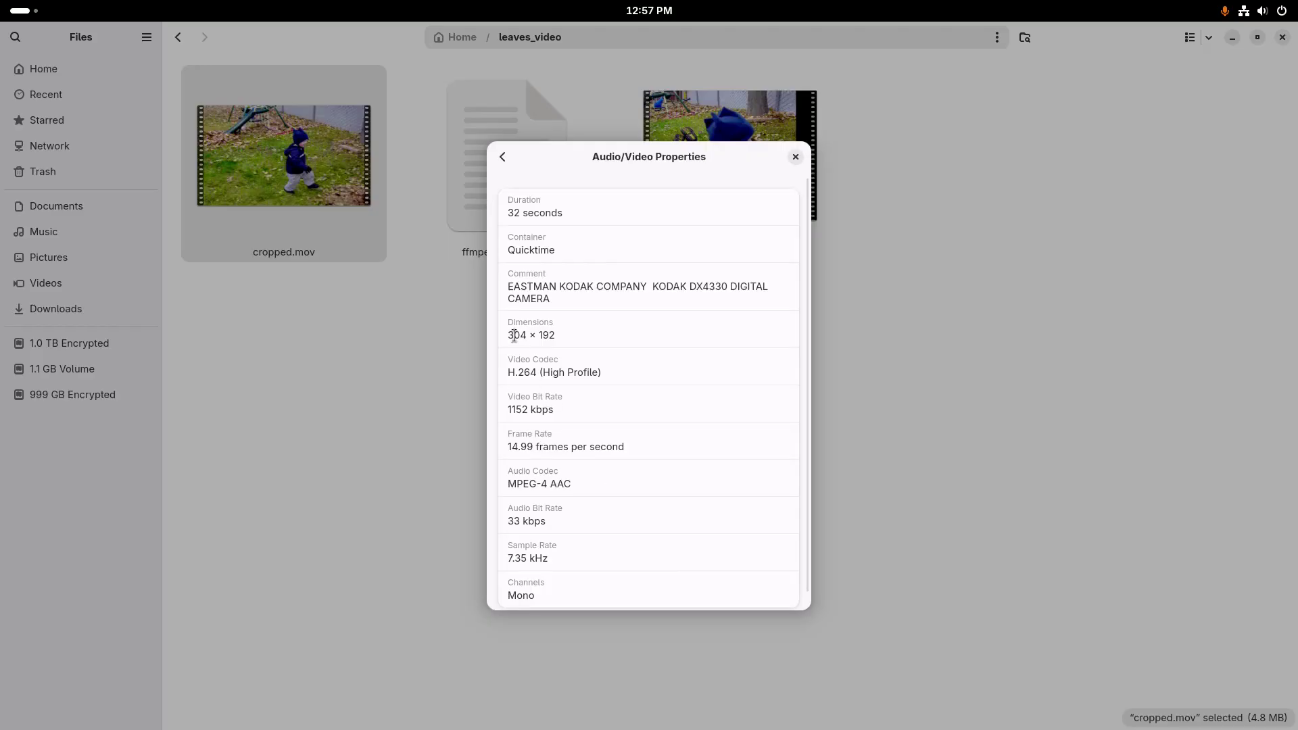
{"action": "left_click_drag", "start_coordinate": [508, 335], "coordinate": [557, 336]}
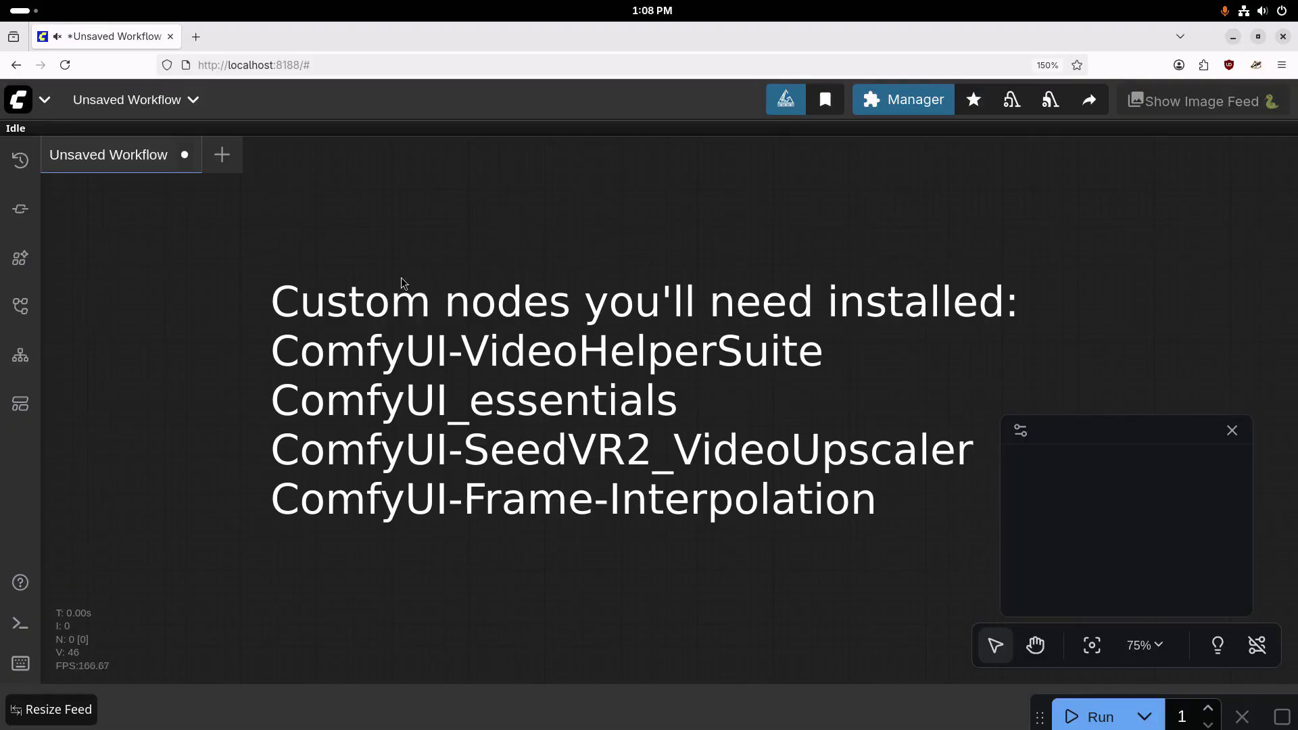
- Add a Load Video (Upload) node and load cropped.mov into it, showing All Files
{"action": "double_click", "coordinate": [365, 262]}
{"action": "type", "text": "loa"}
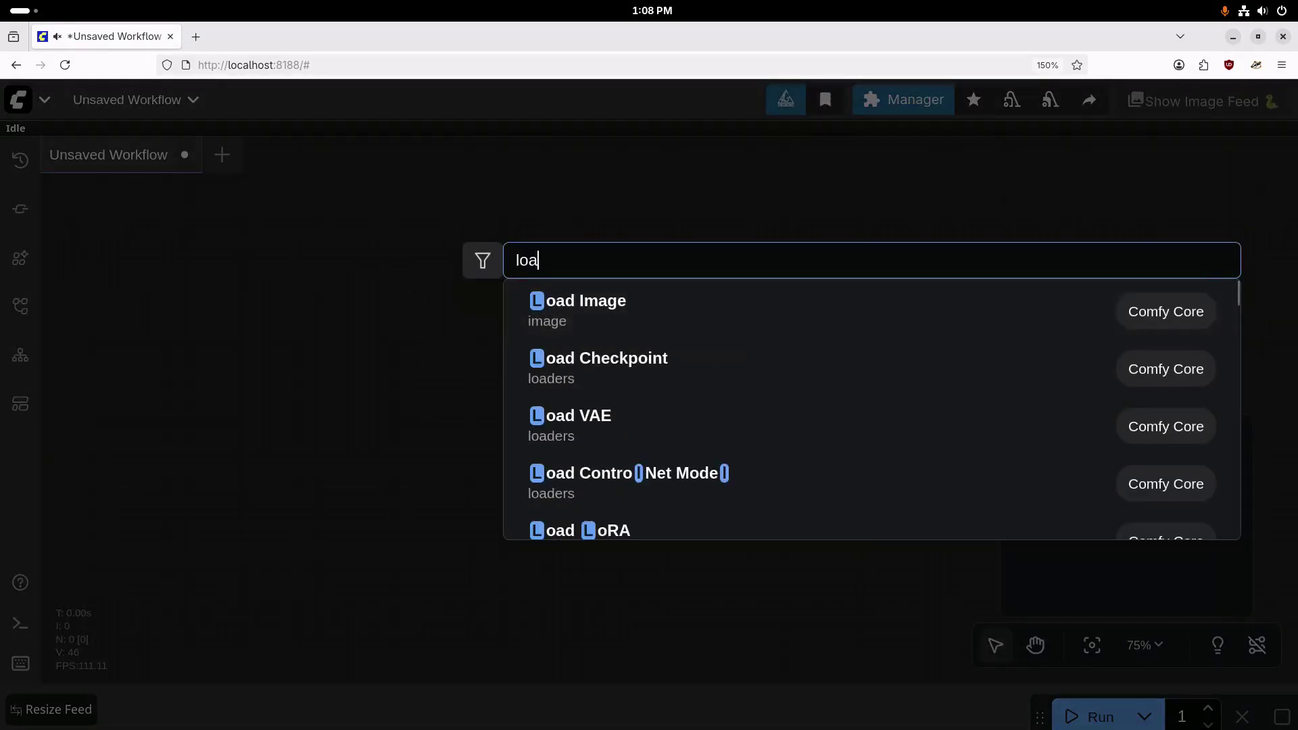
{"action": "type", "text": "d vied"}
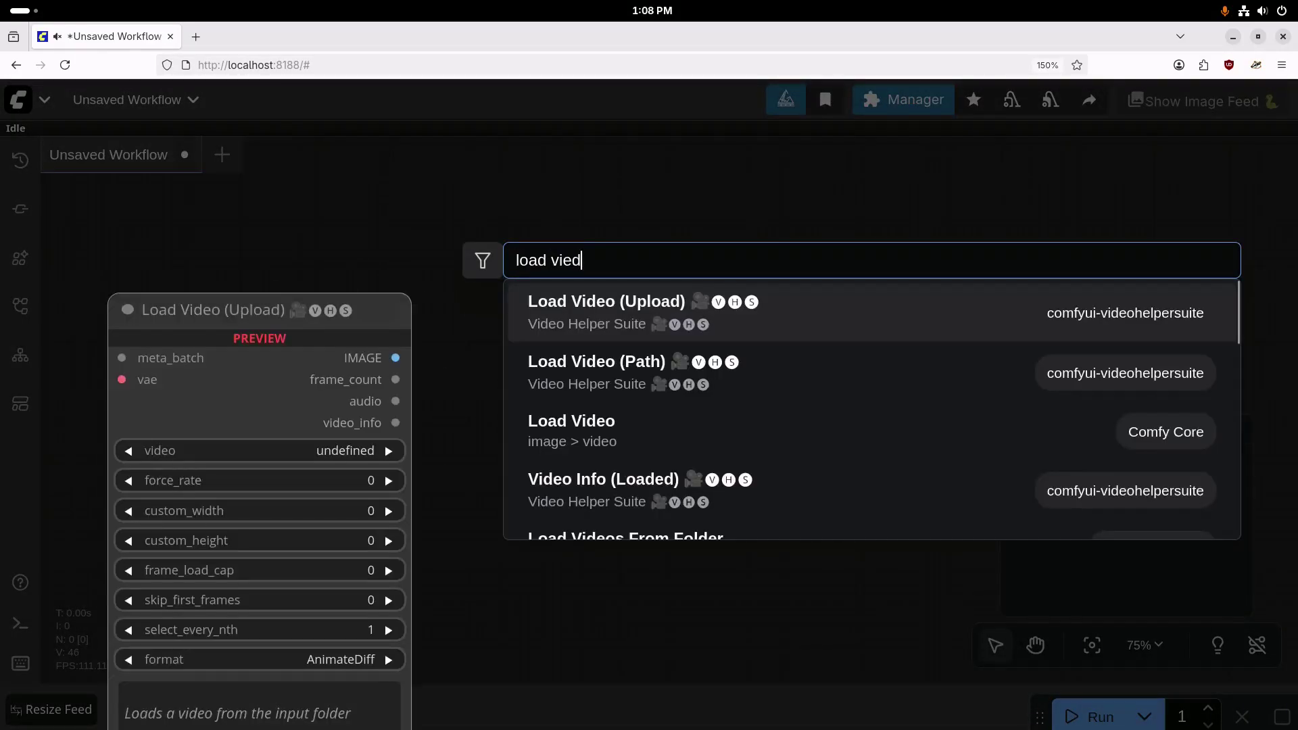
{"action": "left_click", "coordinate": [536, 323]}
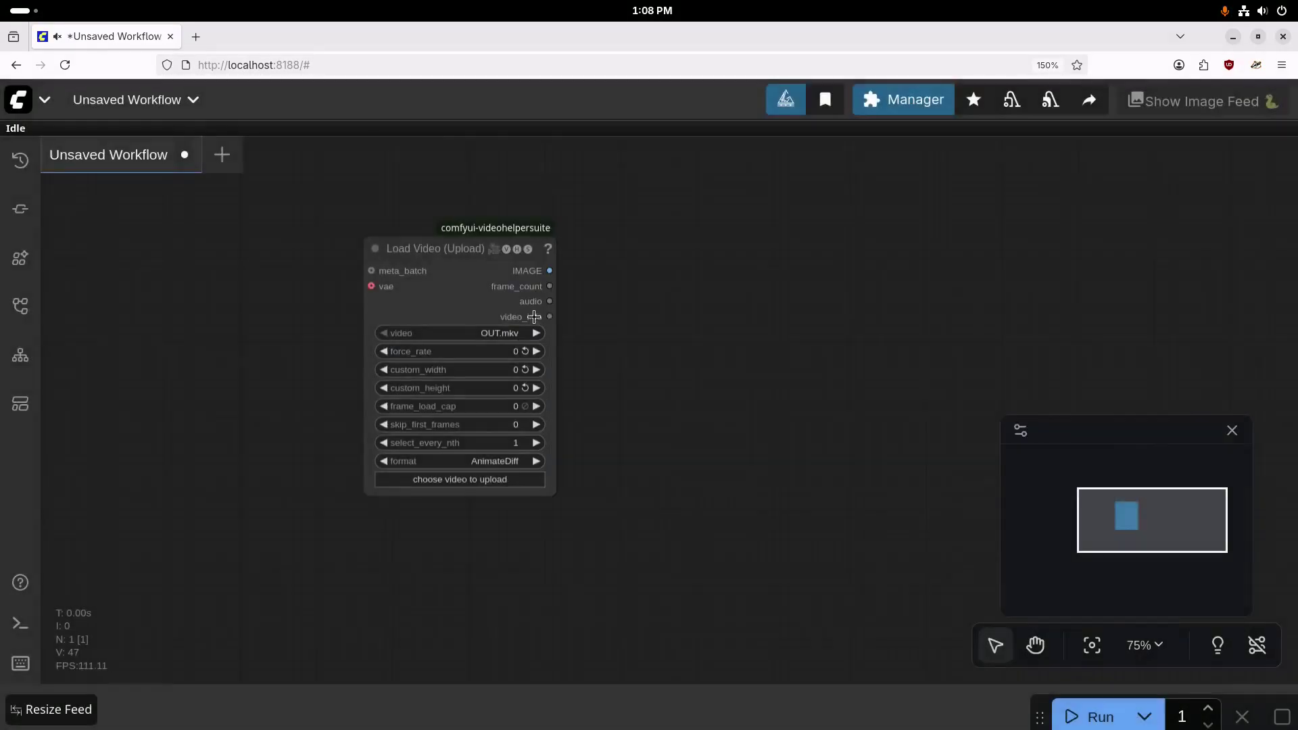
{"action": "left_click", "coordinate": [473, 479]}
{"action": "left_click", "coordinate": [1155, 718]}
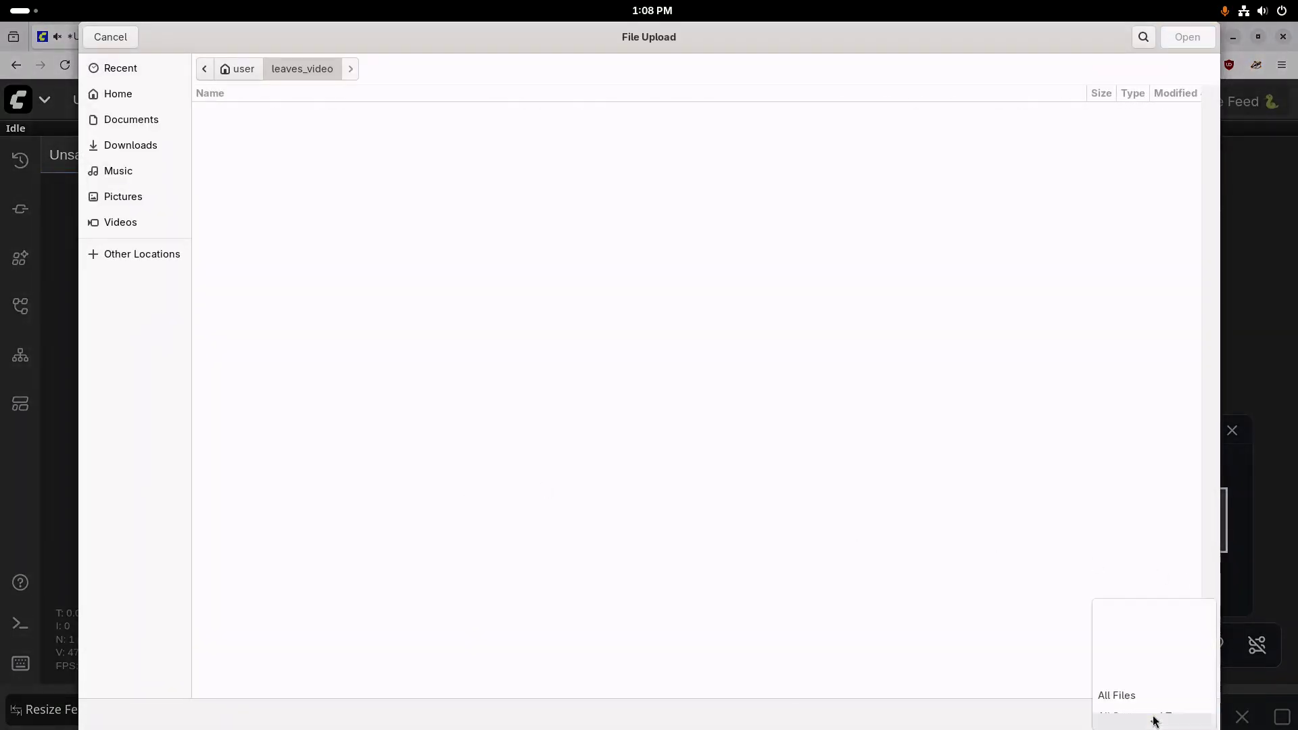
{"action": "left_click", "coordinate": [1119, 659]}
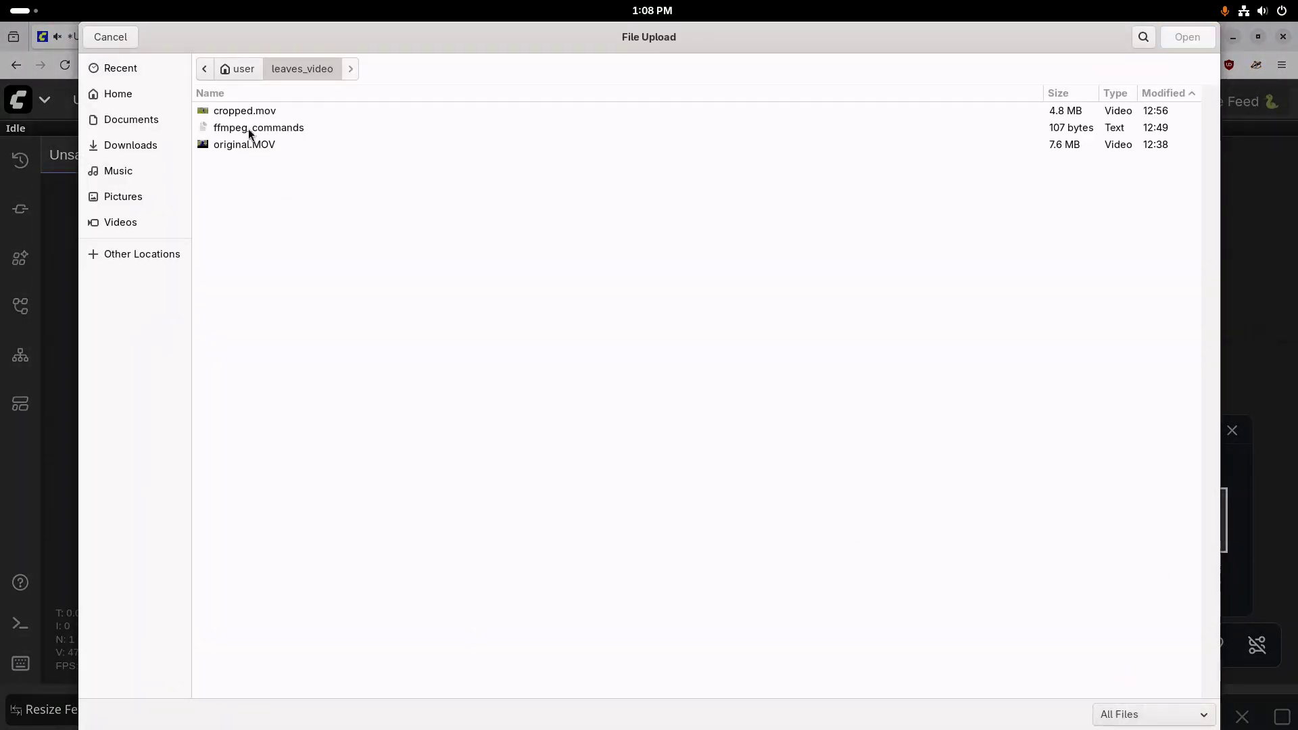
{"action": "left_click", "coordinate": [241, 108]}
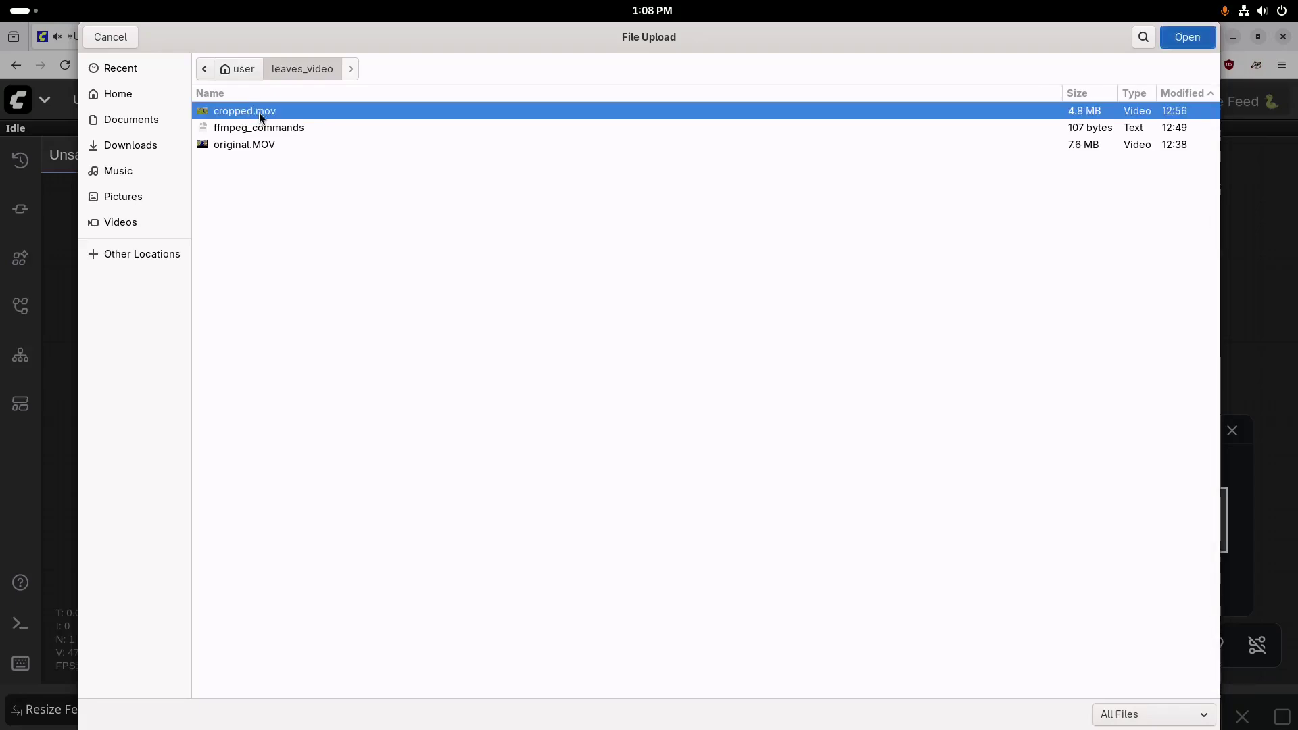
{"action": "double_click", "coordinate": [260, 116]}
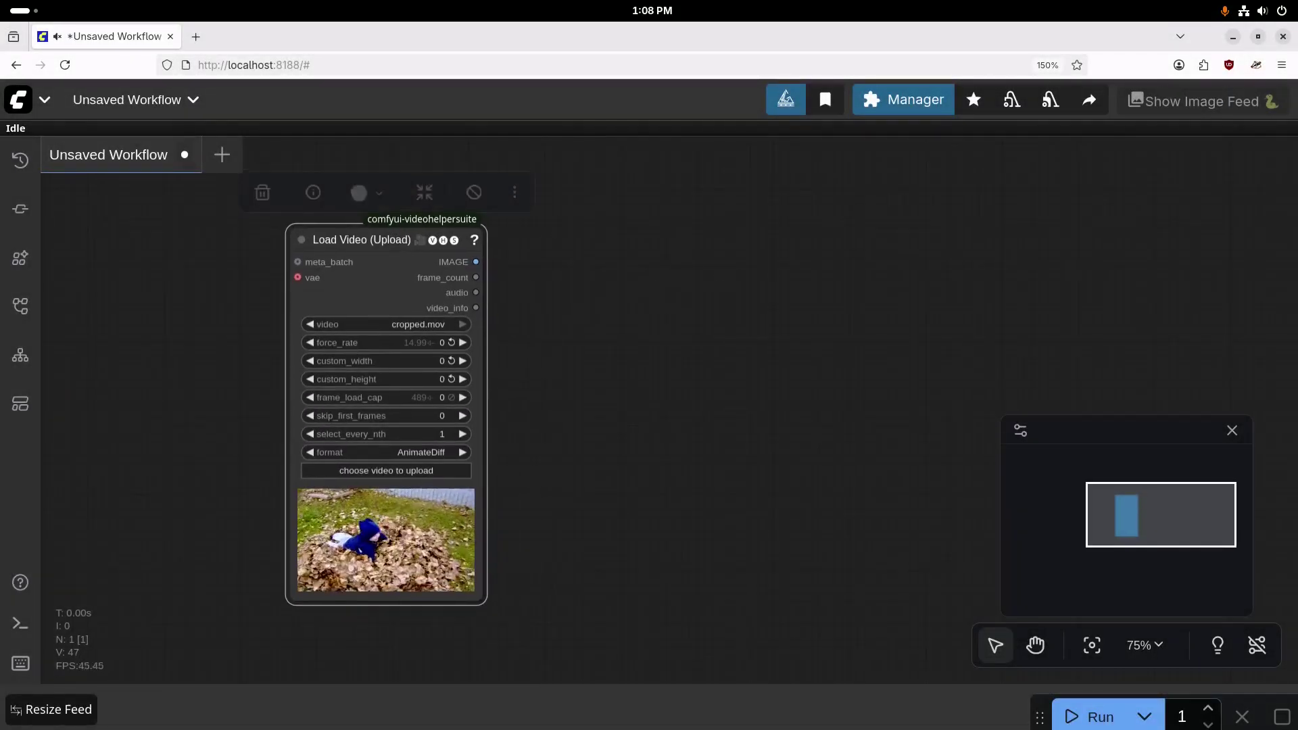
- Add the SeedVR2 Video Upscaler and BlockSwap Config nodes to the canvas
{"action": "double_click", "coordinate": [631, 241]}
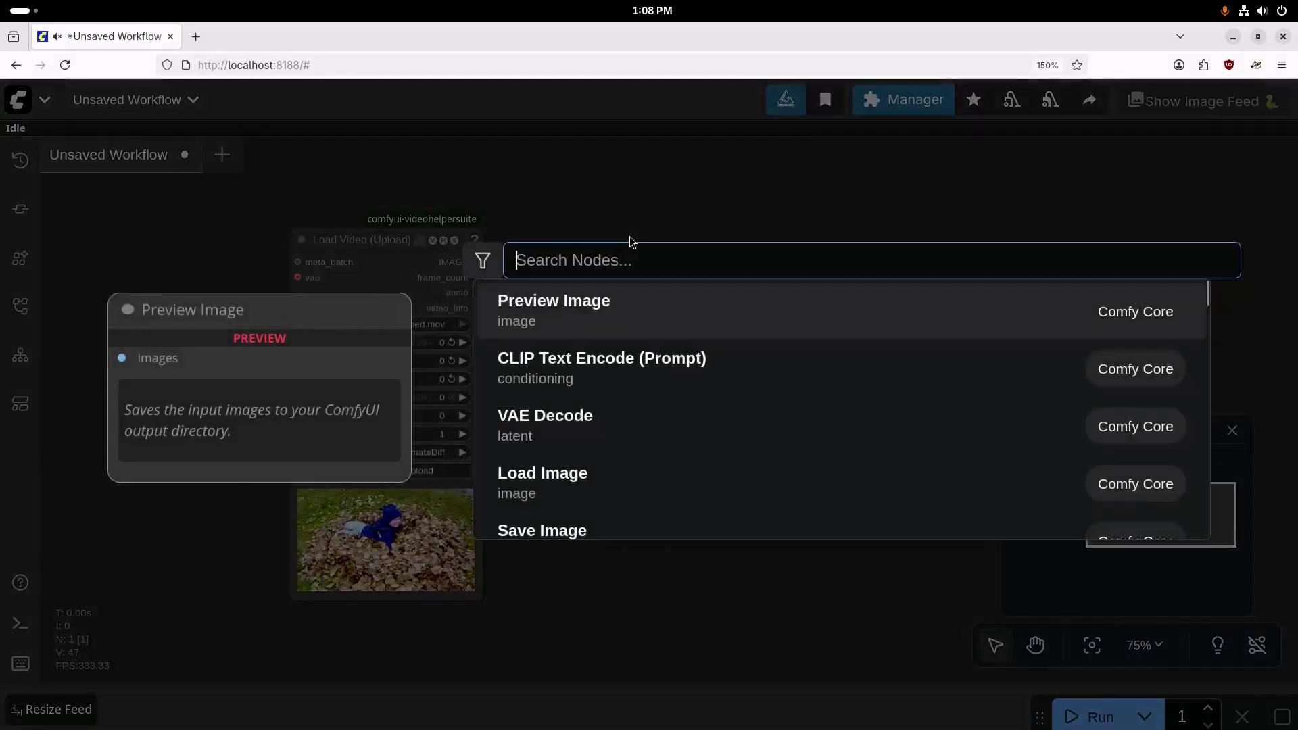
{"action": "type", "text": "seed"}
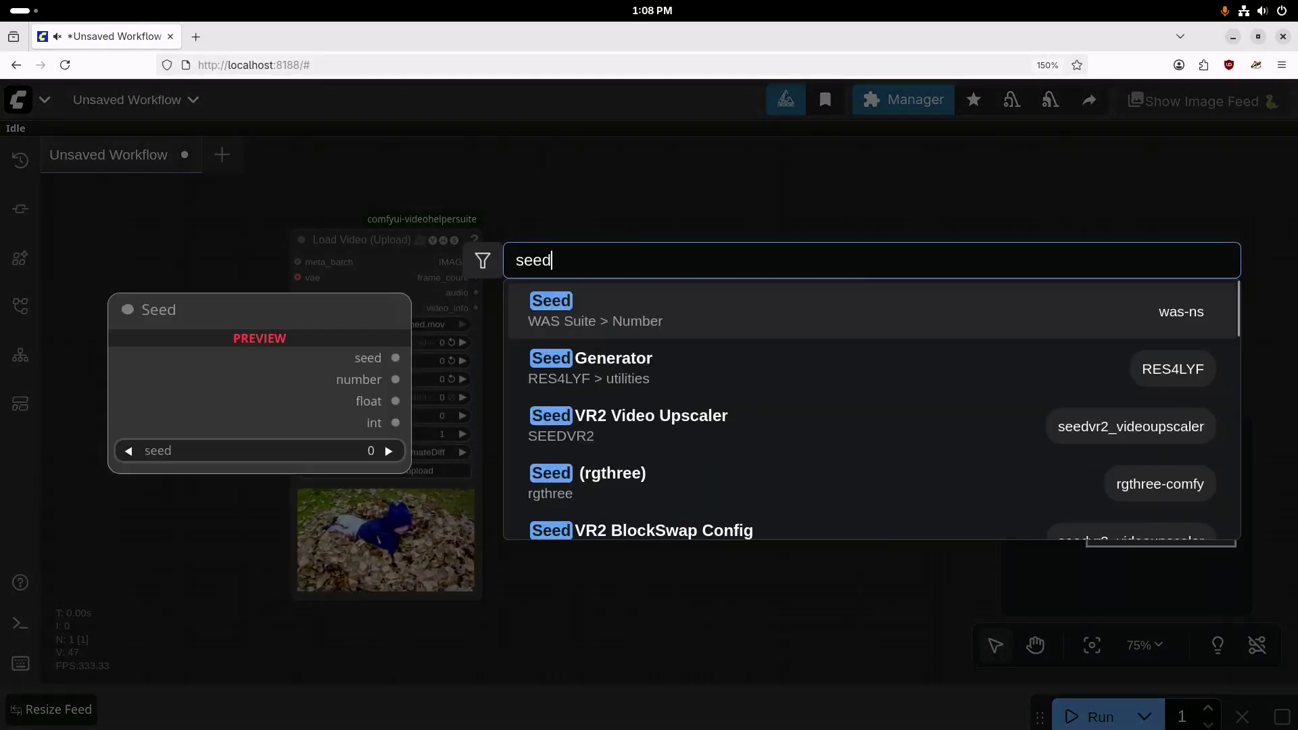
{"action": "left_click", "coordinate": [710, 415]}
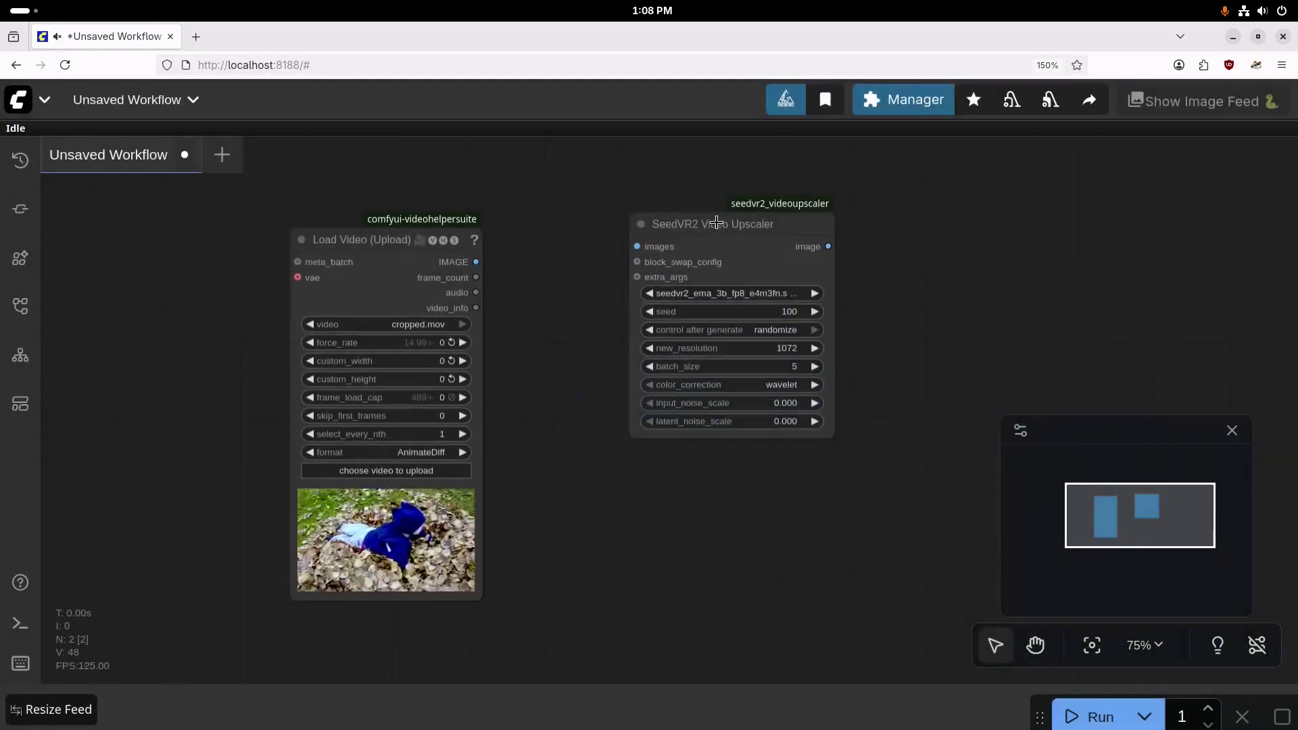
{"action": "left_click_drag", "start_coordinate": [717, 222], "coordinate": [782, 208]}
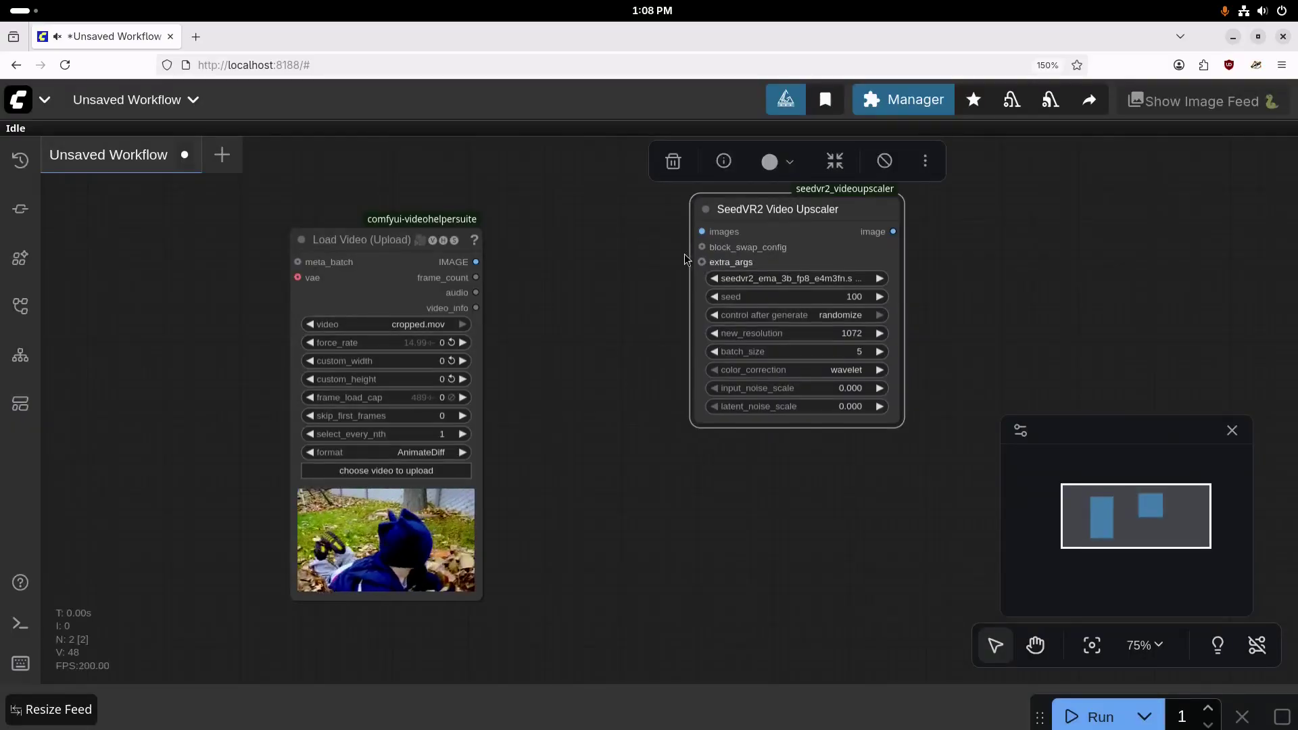
{"action": "double_click", "coordinate": [541, 225]}
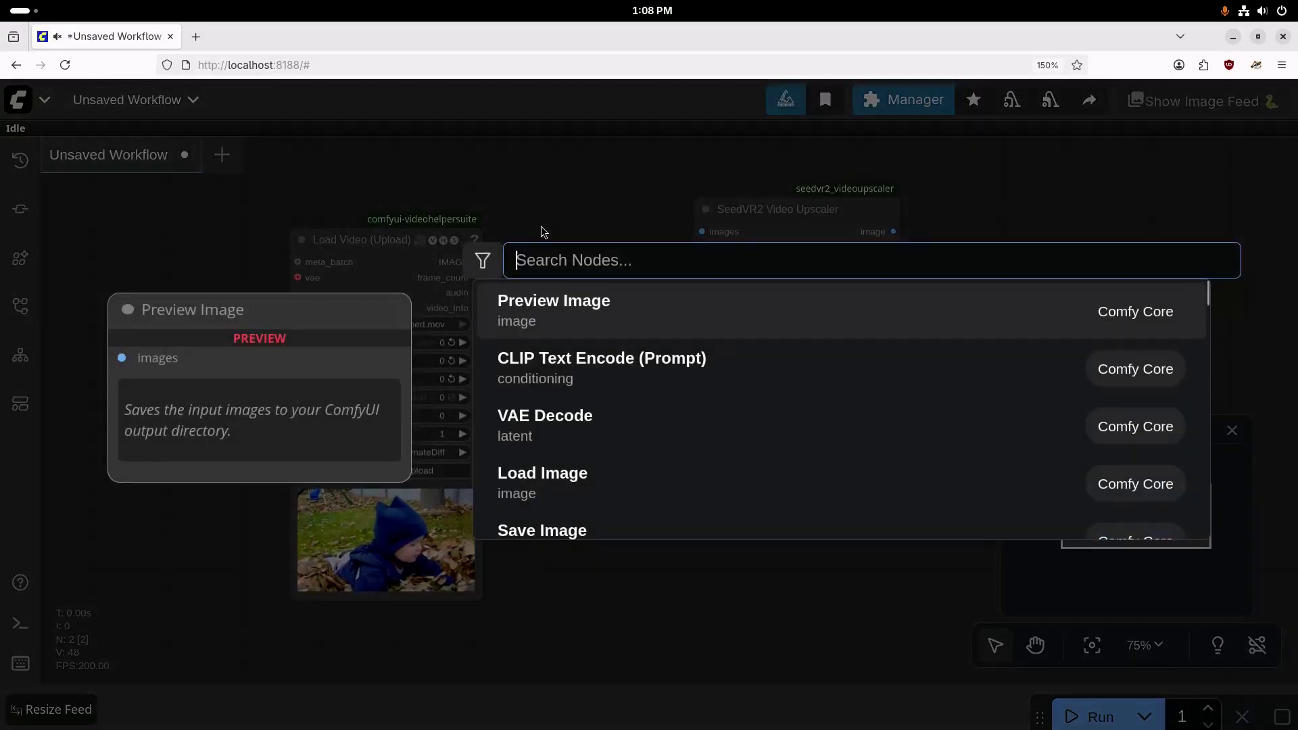
{"action": "type", "text": "block swa"}
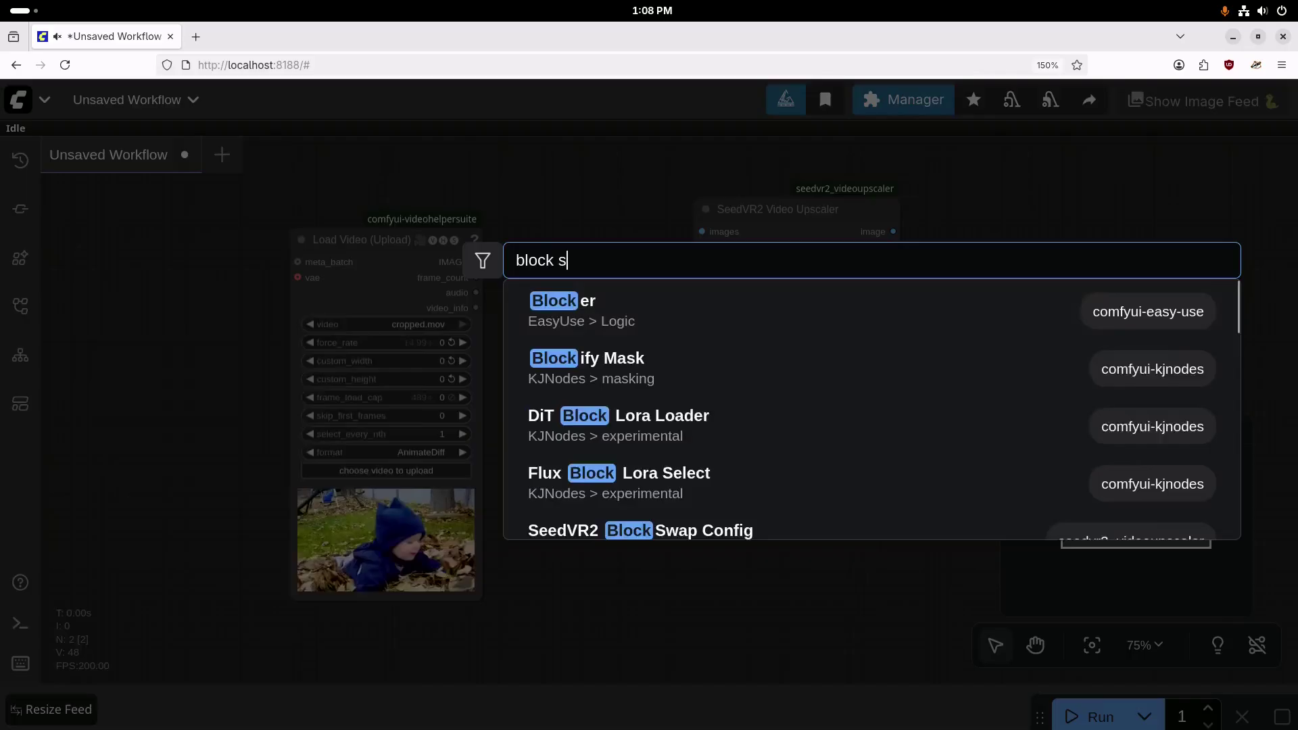
{"action": "left_click_drag", "start_coordinate": [753, 214], "coordinate": [860, 215]}
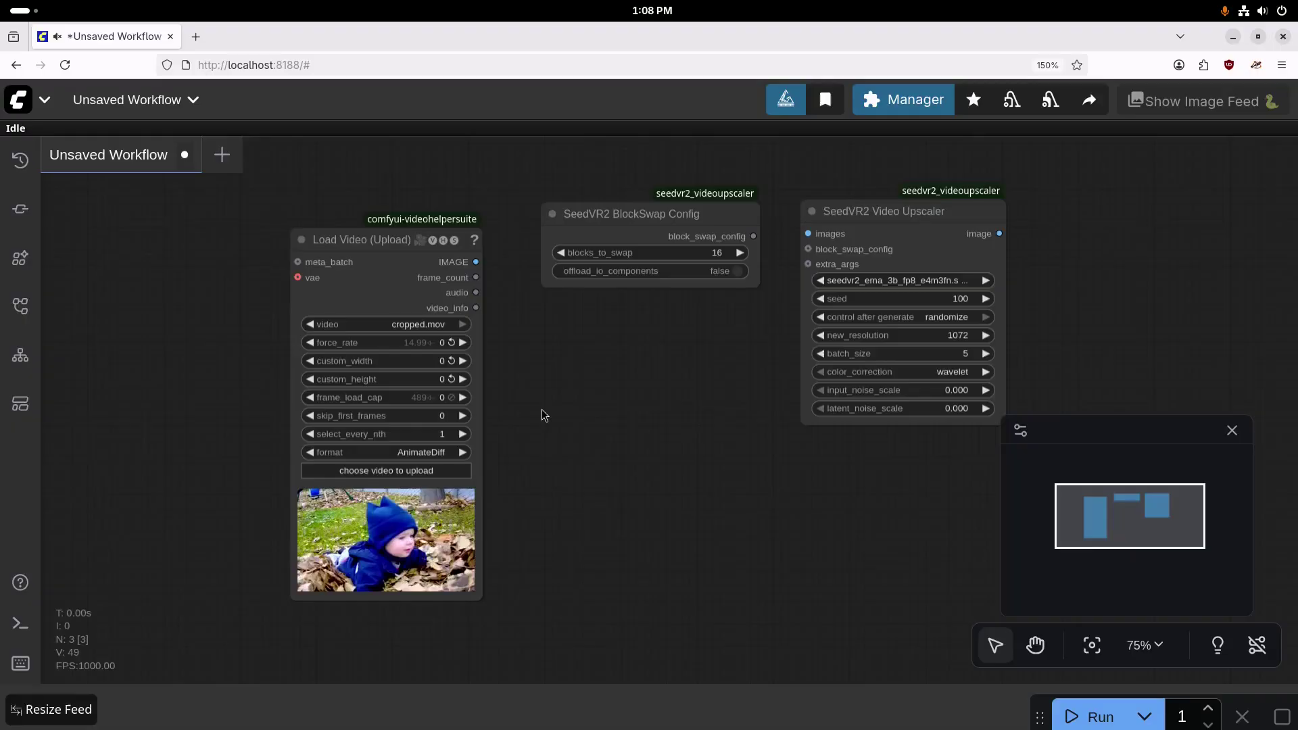
- Add SeedVR2 Extra Args and wire it and BlockSwap Config into the upscaler
{"action": "double_click", "coordinate": [571, 389]}
{"action": "type", "text": "seedvr"}
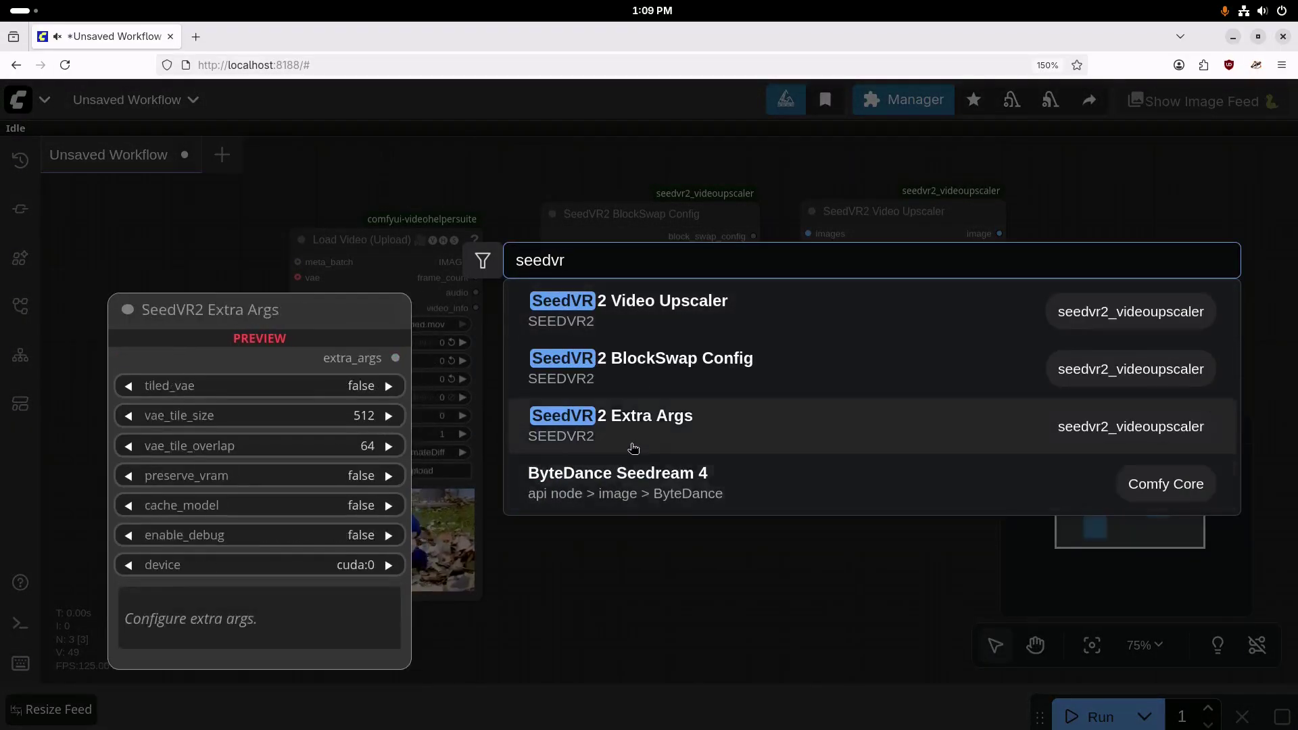
{"action": "left_click", "coordinate": [636, 433]}
{"action": "left_click", "coordinate": [690, 377]}
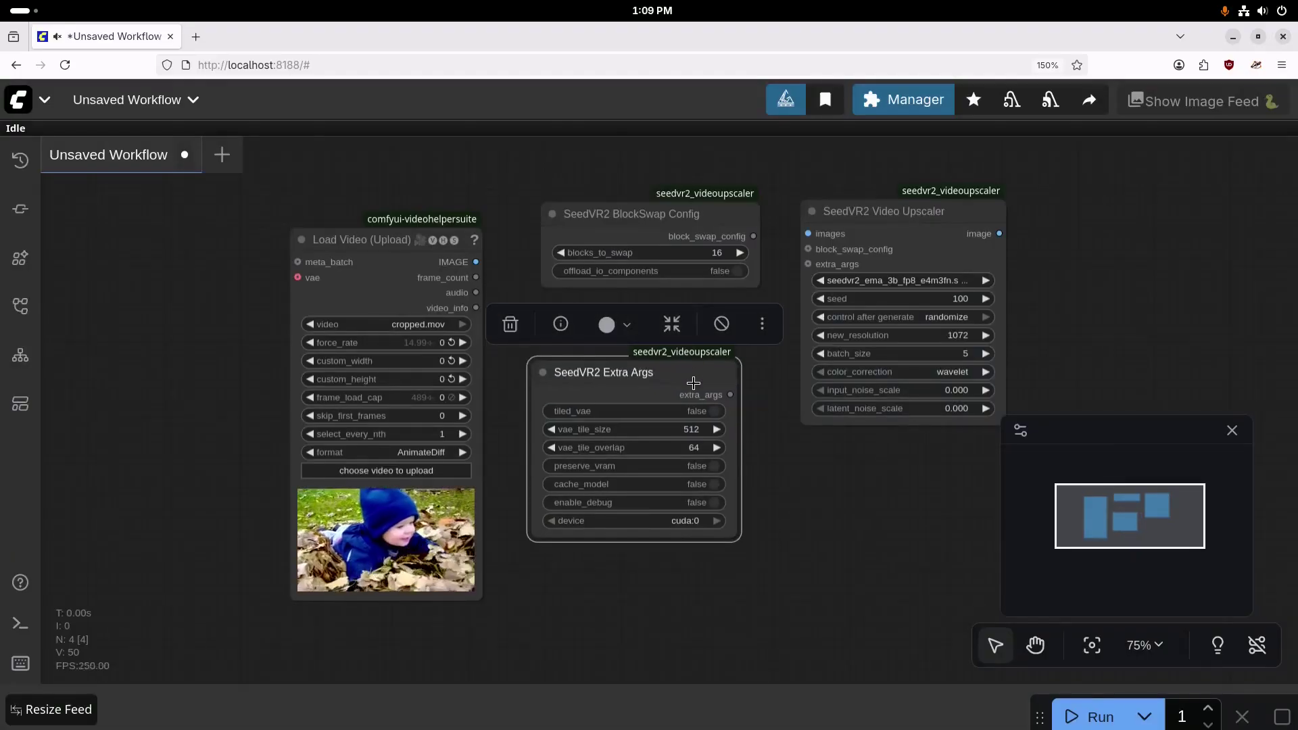
{"action": "left_click_drag", "start_coordinate": [731, 396], "coordinate": [755, 381]}
{"action": "left_click_drag", "start_coordinate": [792, 279], "coordinate": [808, 249]}
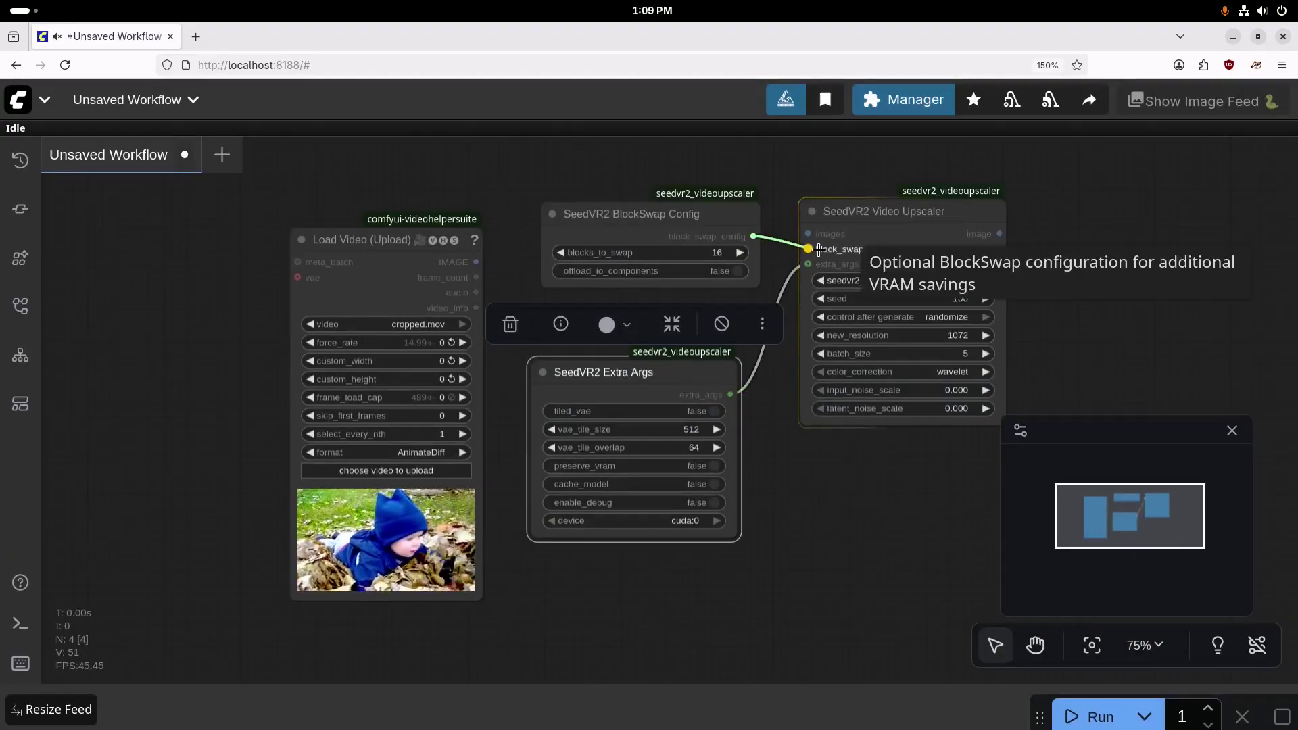
{"action": "left_click_drag", "start_coordinate": [478, 262], "coordinate": [810, 230]}
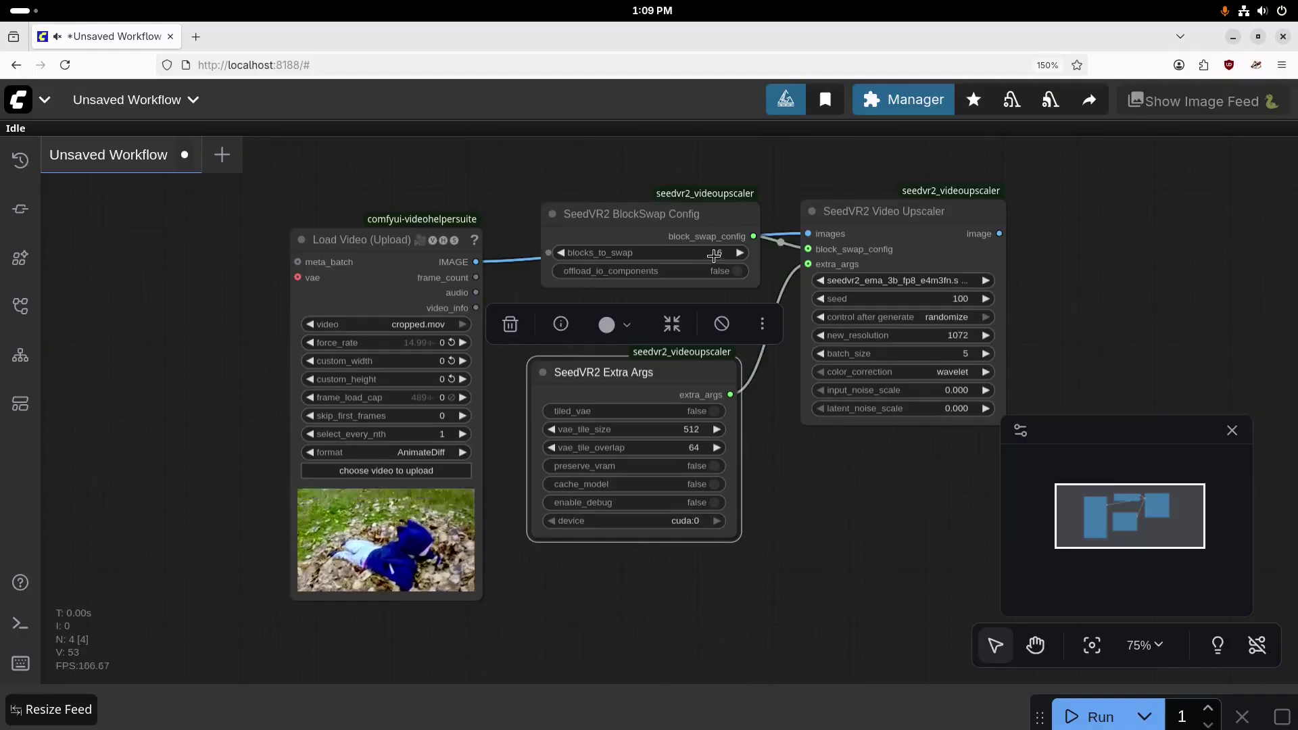
- Set blocks_to_swap to 36 and enable tiled_vae and preserve_vram in Extra Args
{"action": "left_click", "coordinate": [721, 257]}
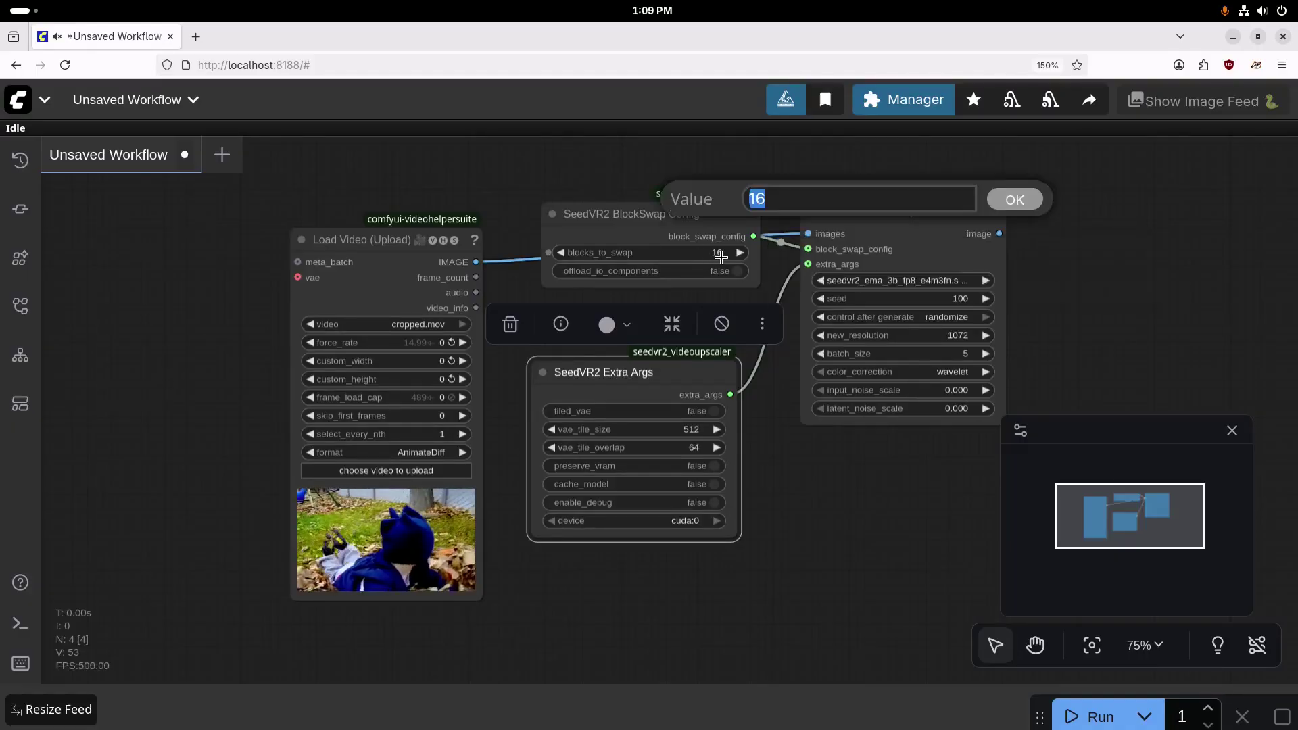
{"action": "type", "text": "36"}
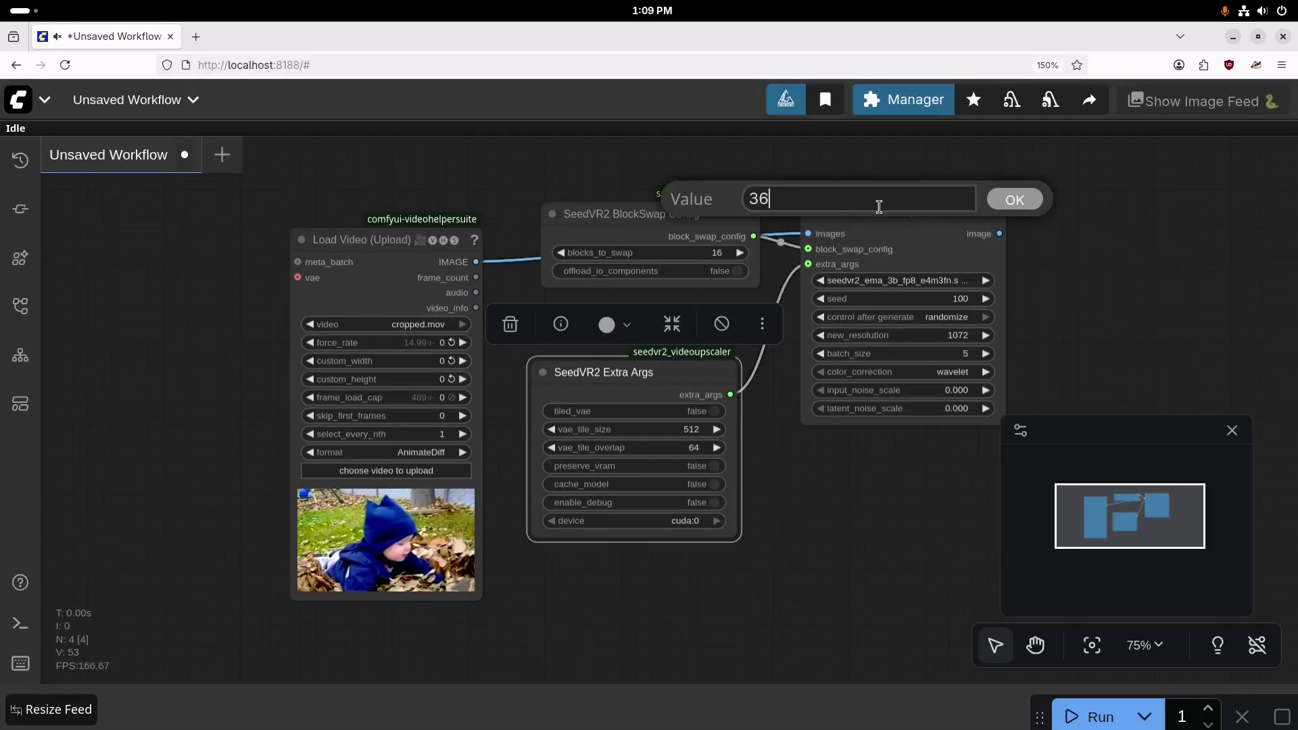
{"action": "left_click", "coordinate": [1006, 201]}
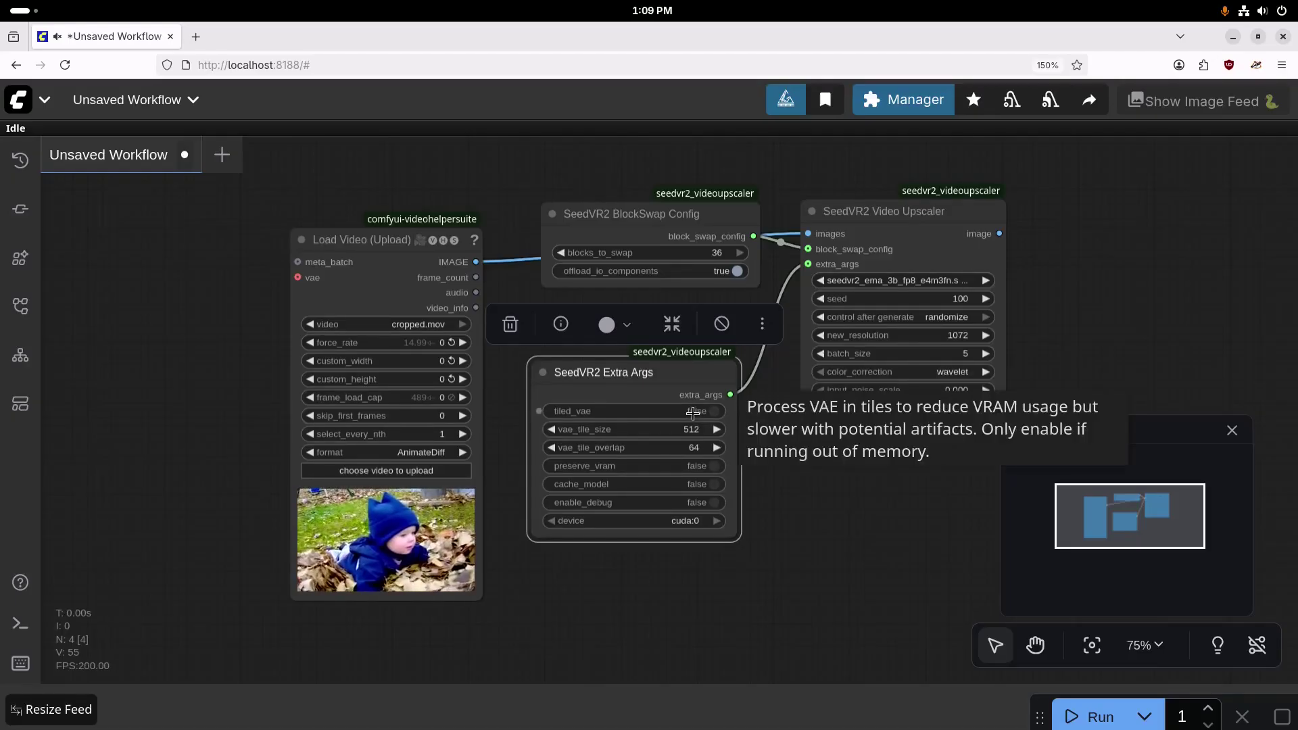
{"action": "left_click", "coordinate": [693, 413]}
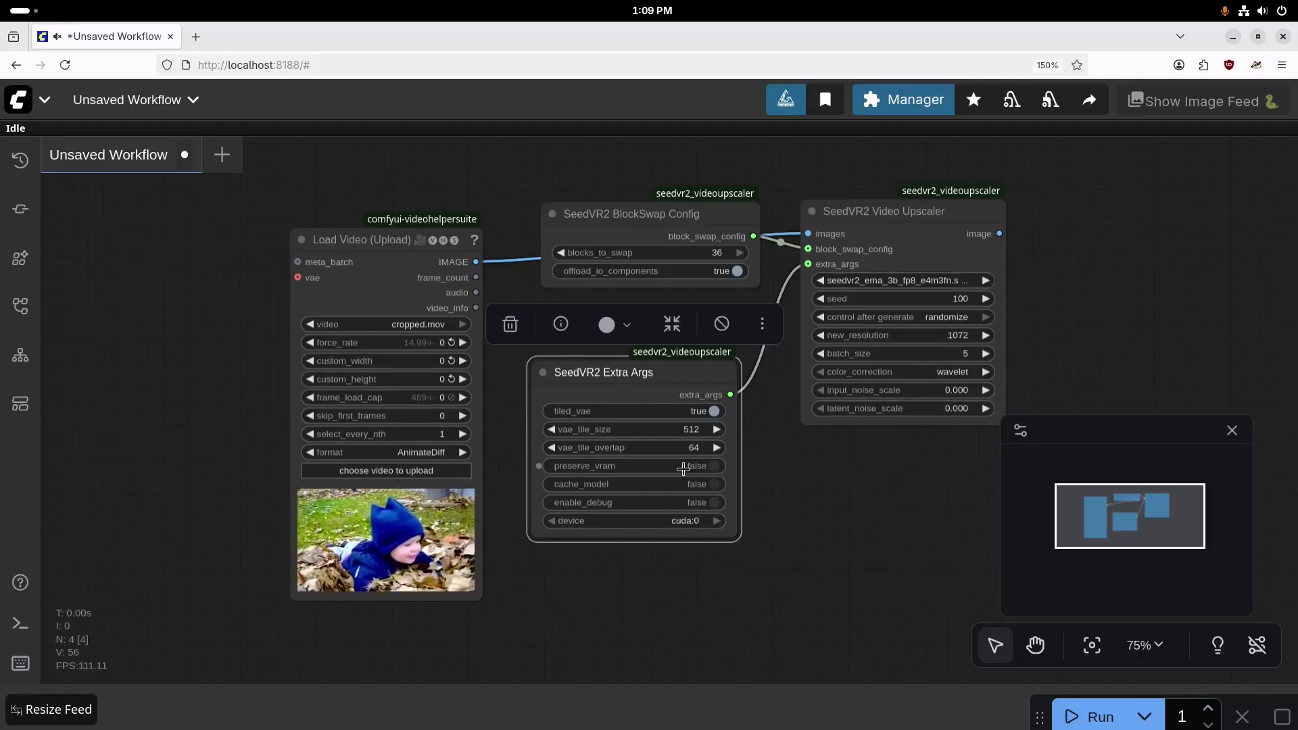
{"action": "left_click", "coordinate": [689, 467]}
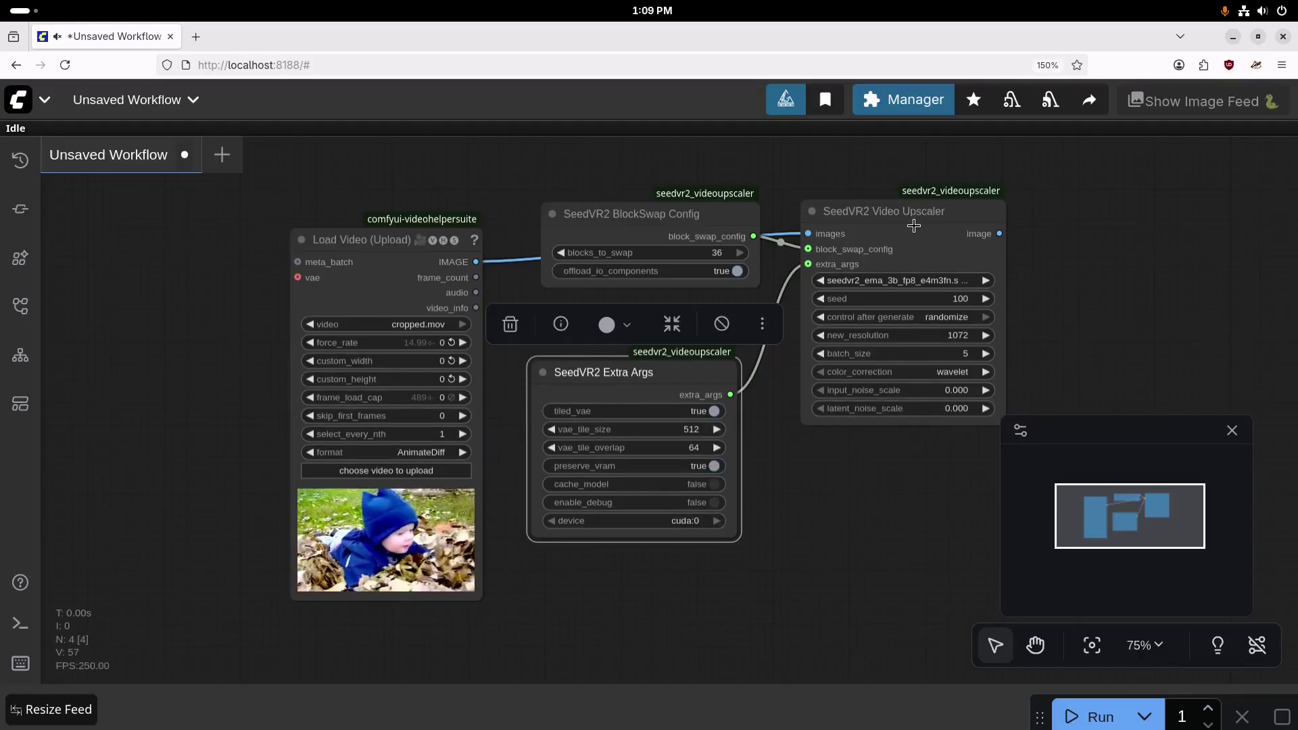
- Set the upscaler to model seedvr2_ema_7b_fp16, new_resolution 960 and batch_size 49
{"action": "left_click_drag", "start_coordinate": [915, 226], "coordinate": [916, 224]}
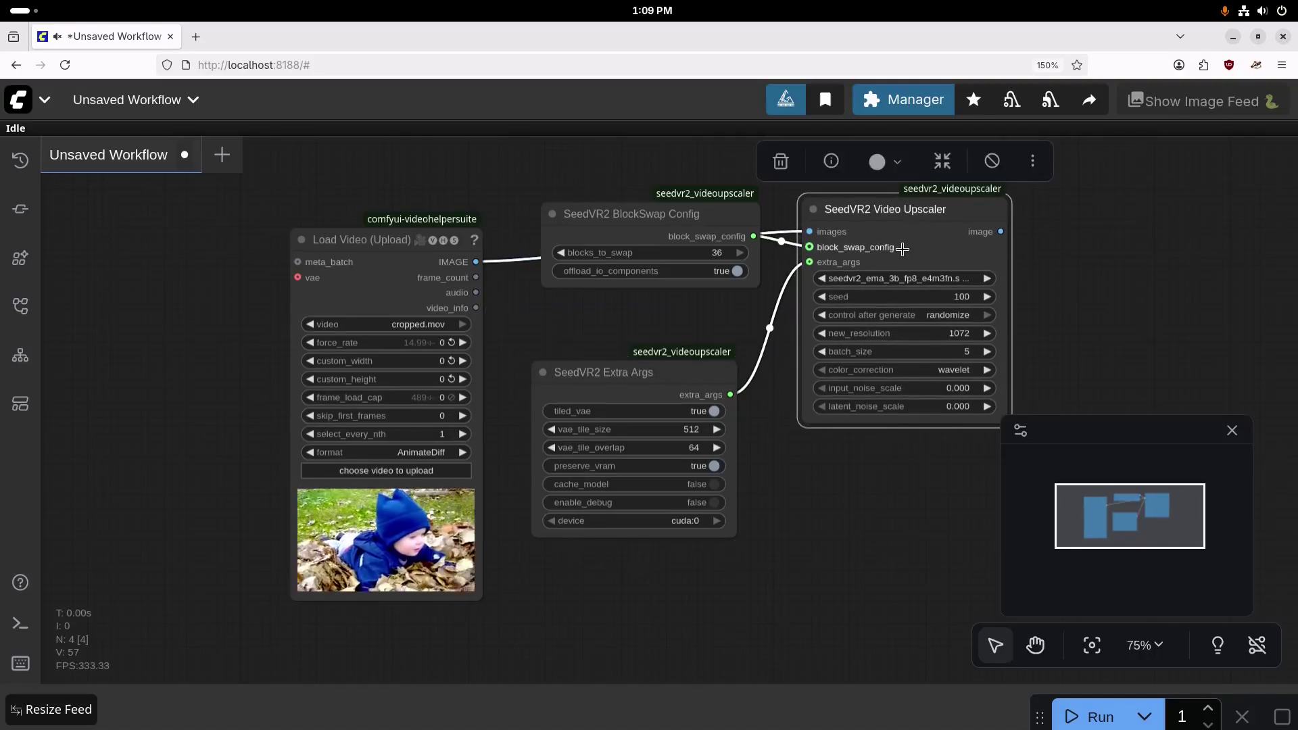
{"action": "left_click", "coordinate": [891, 279]}
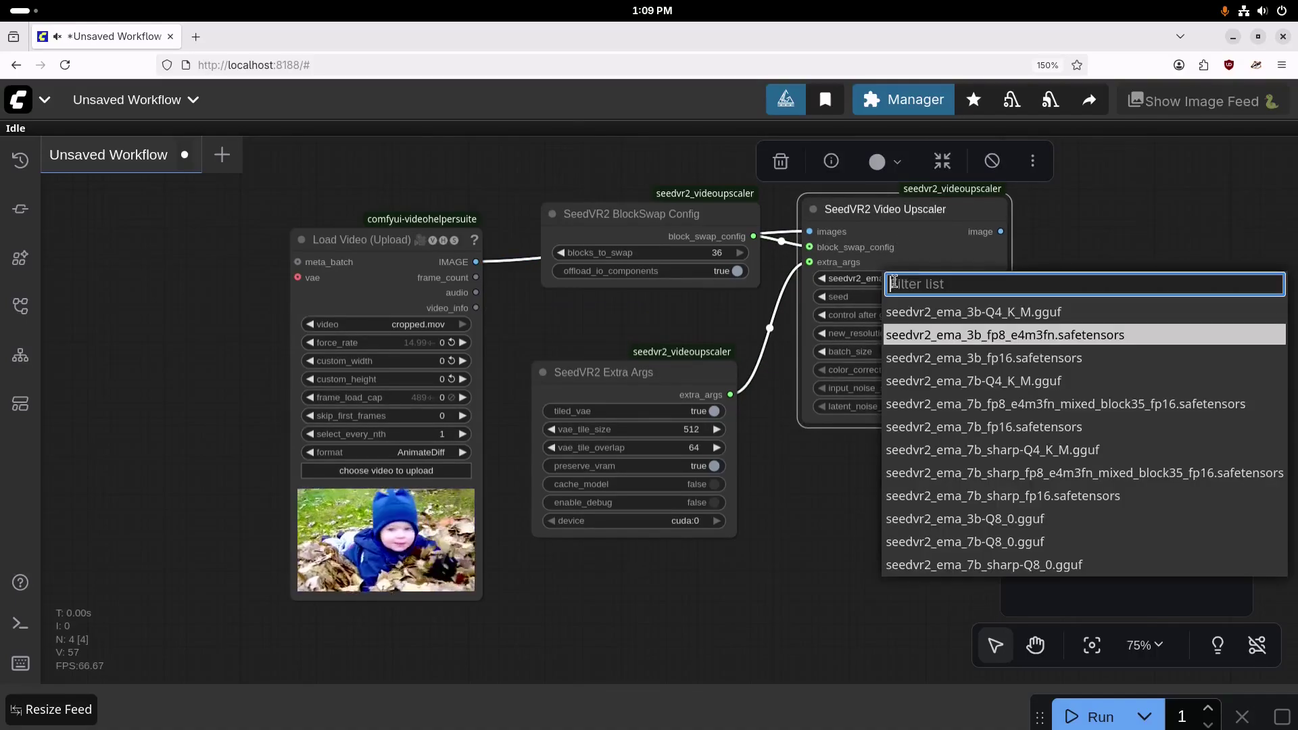
{"action": "left_click", "coordinate": [1001, 431]}
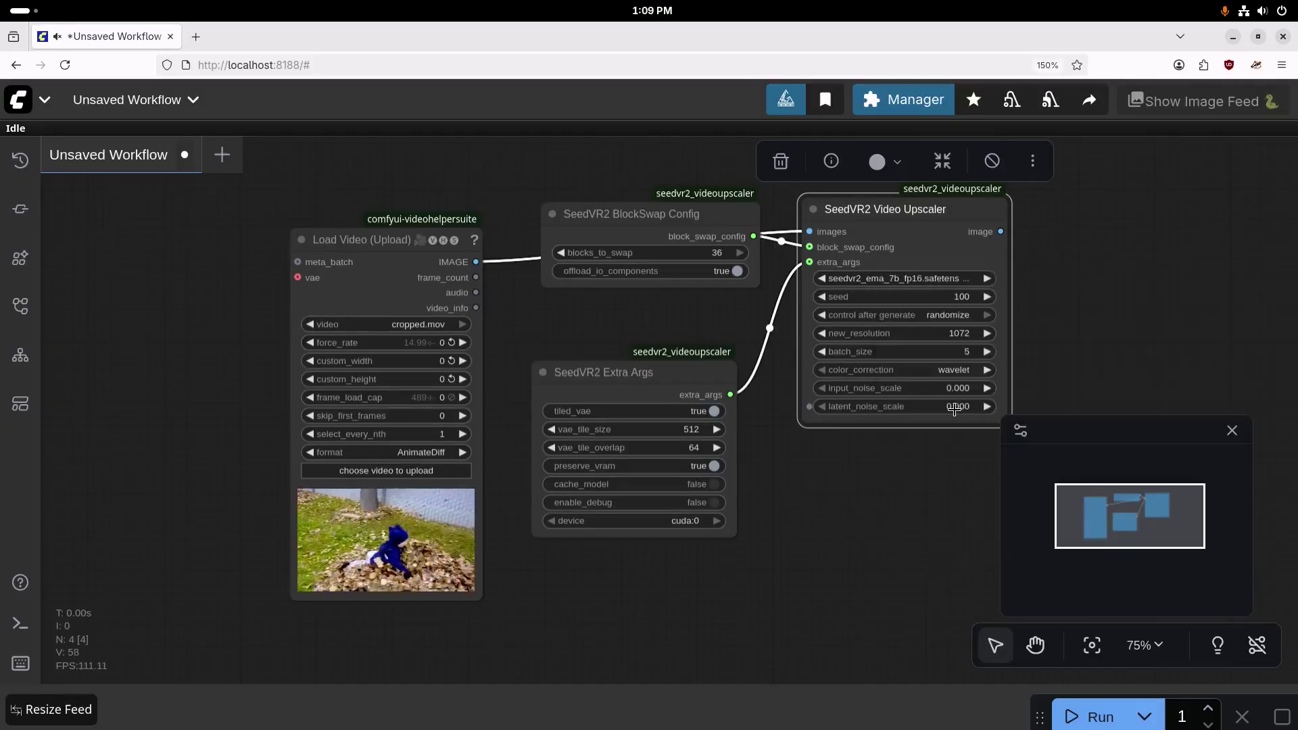
{"action": "left_click", "coordinate": [965, 337]}
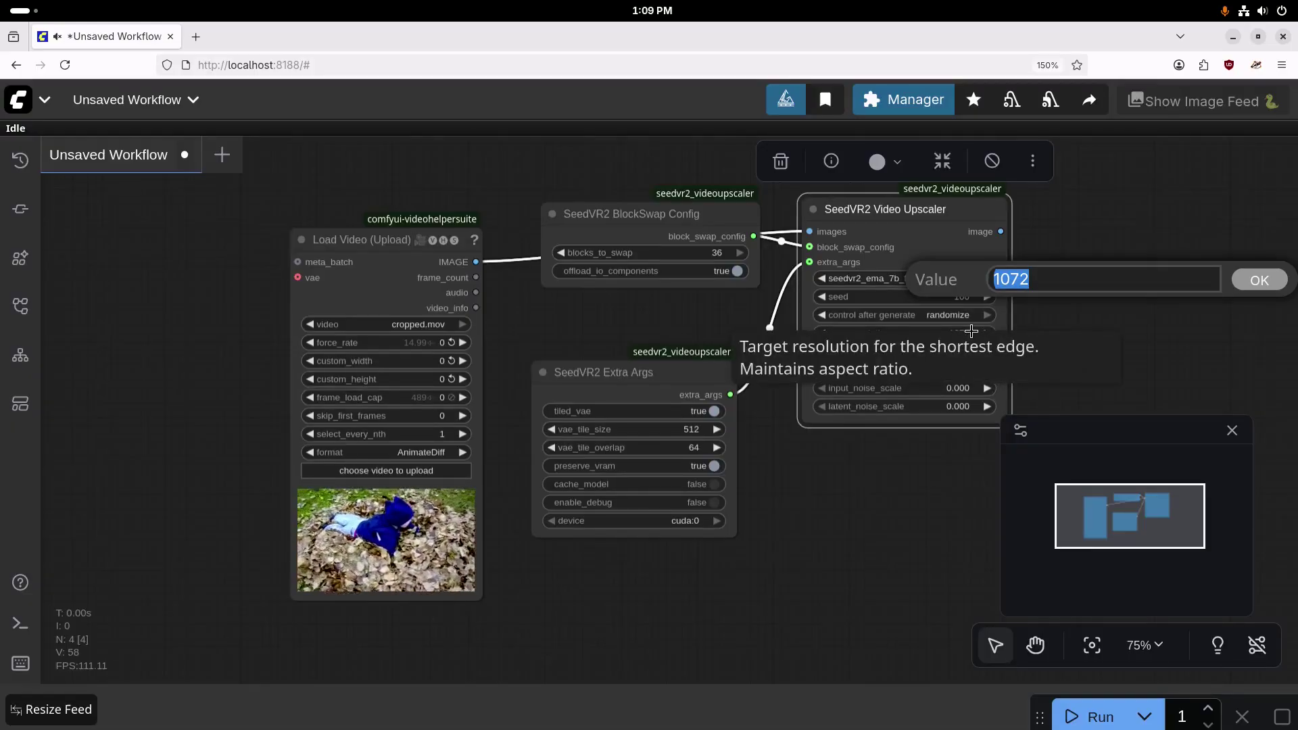
{"action": "type", "text": "960"}
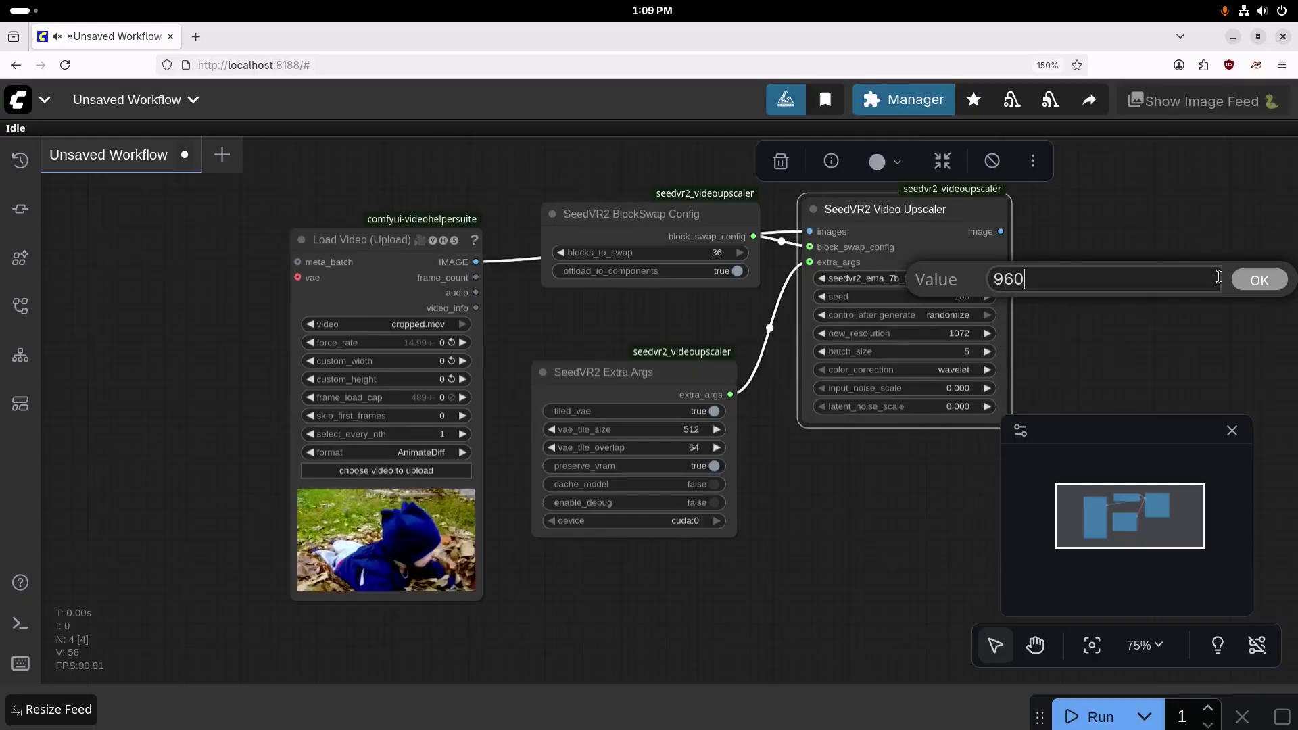
{"action": "left_click", "coordinate": [1255, 281]}
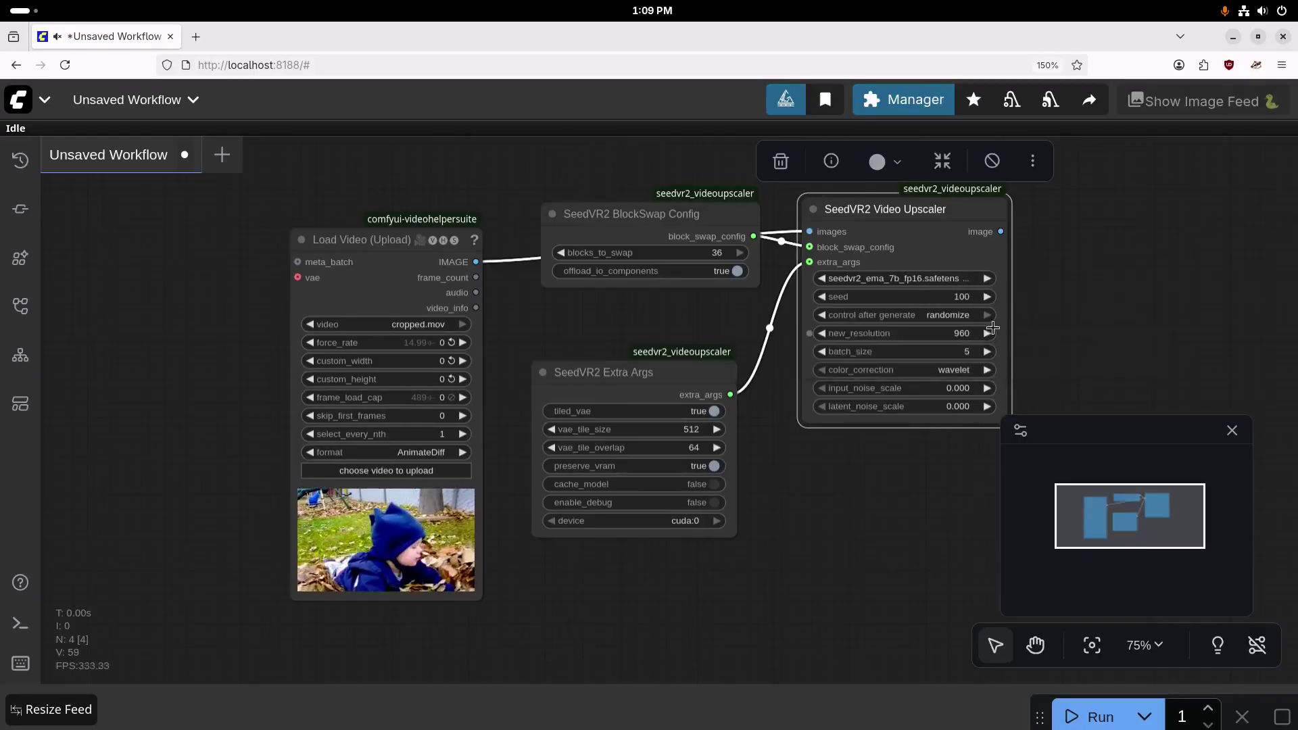
{"action": "left_click", "coordinate": [971, 349]}
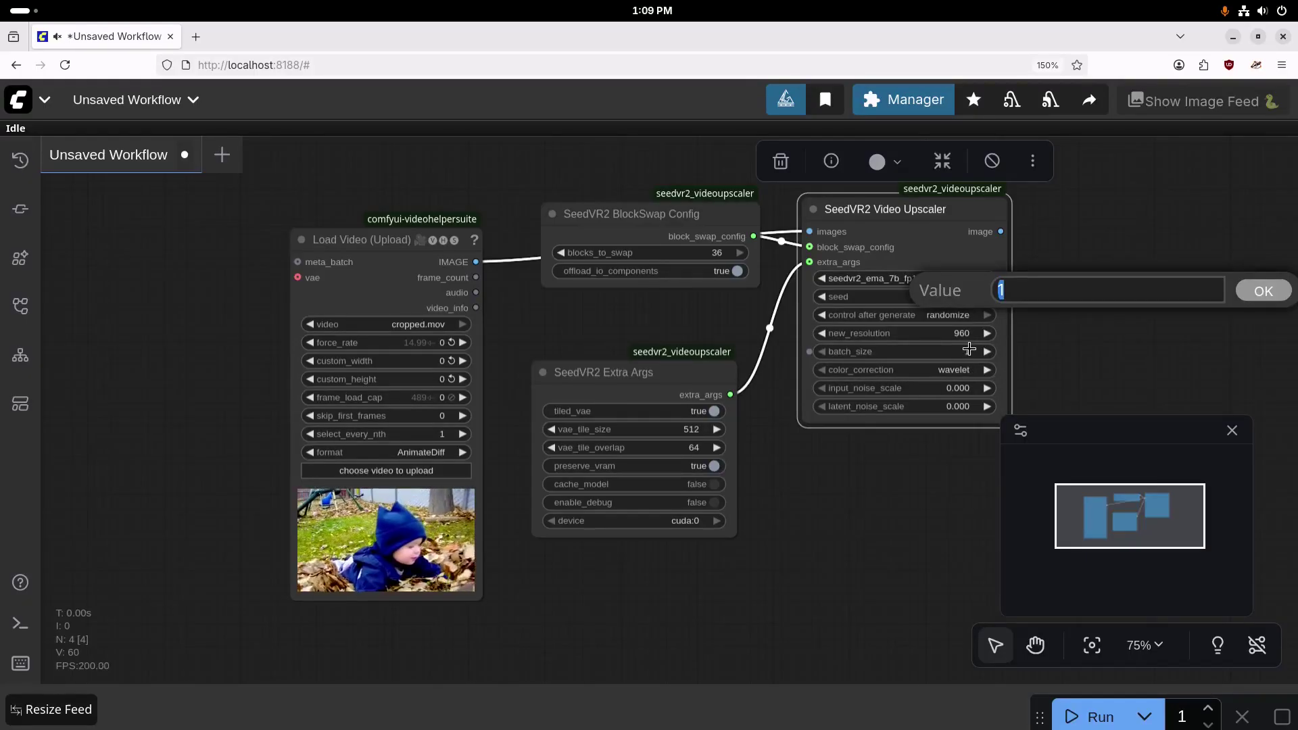
{"action": "type", "text": "49"}
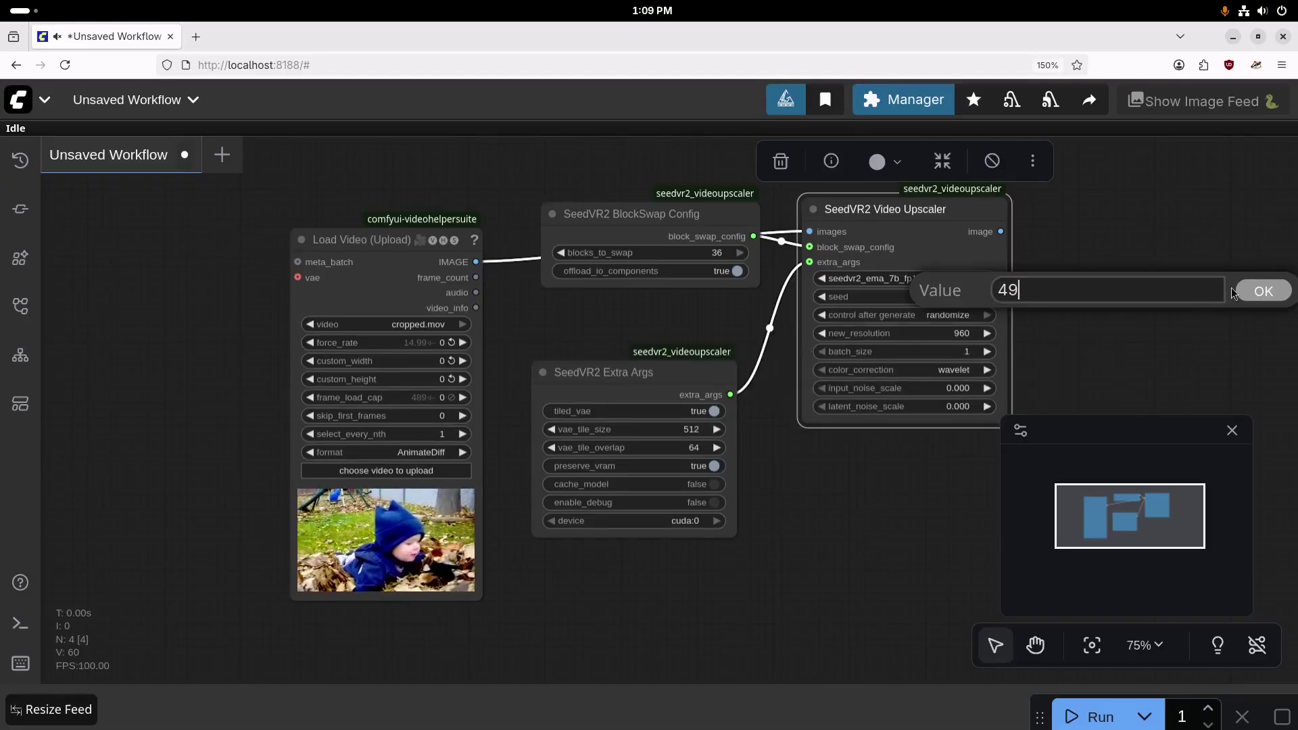
{"action": "key", "text": "Return"}
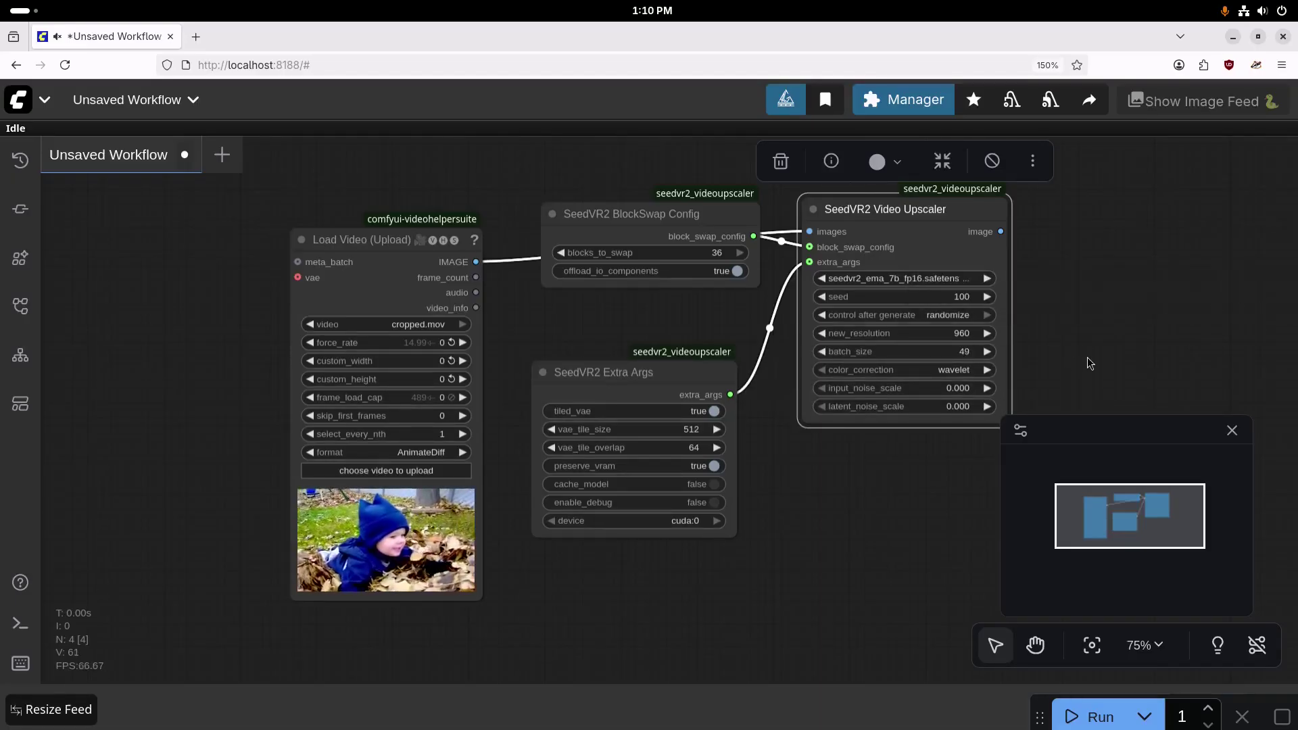
{"action": "left_click_drag", "start_coordinate": [1098, 346], "coordinate": [906, 323]}
- Add a FILM VFI node fed by the upscaled images
{"action": "double_click", "coordinate": [902, 232]}
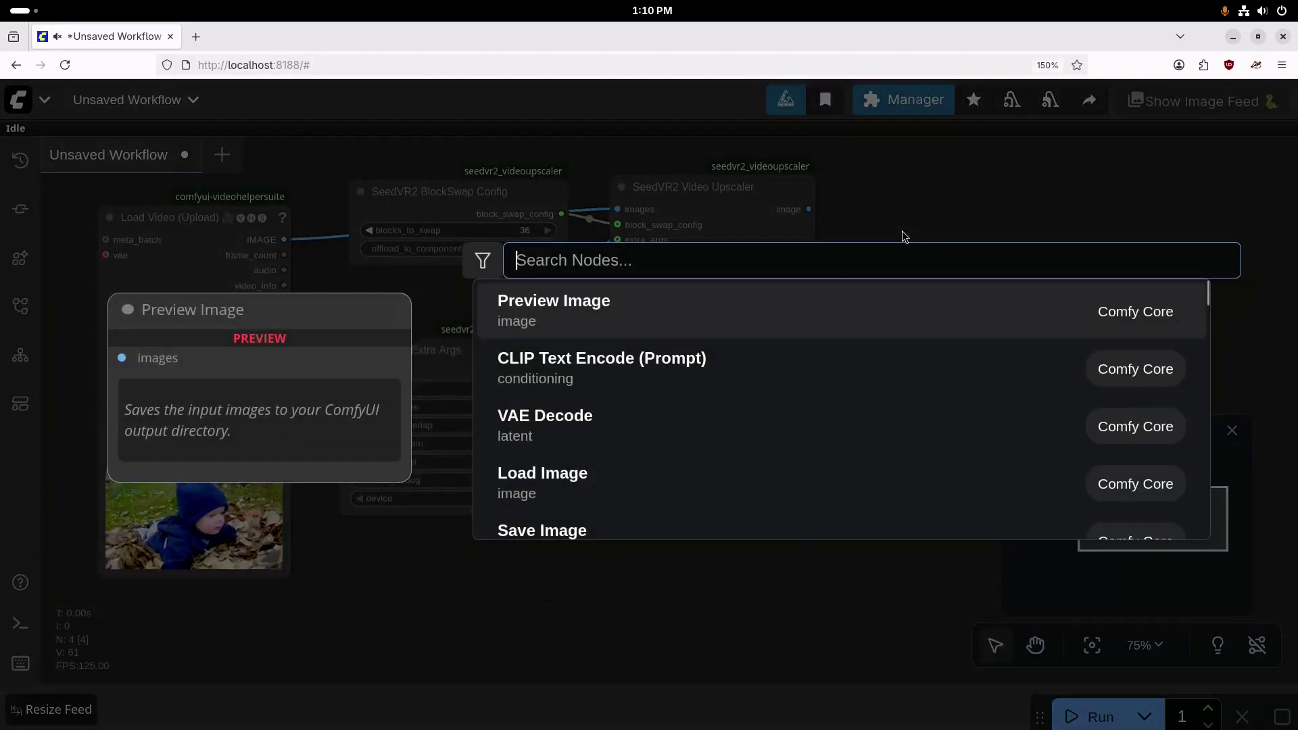
{"action": "type", "text": "film"}
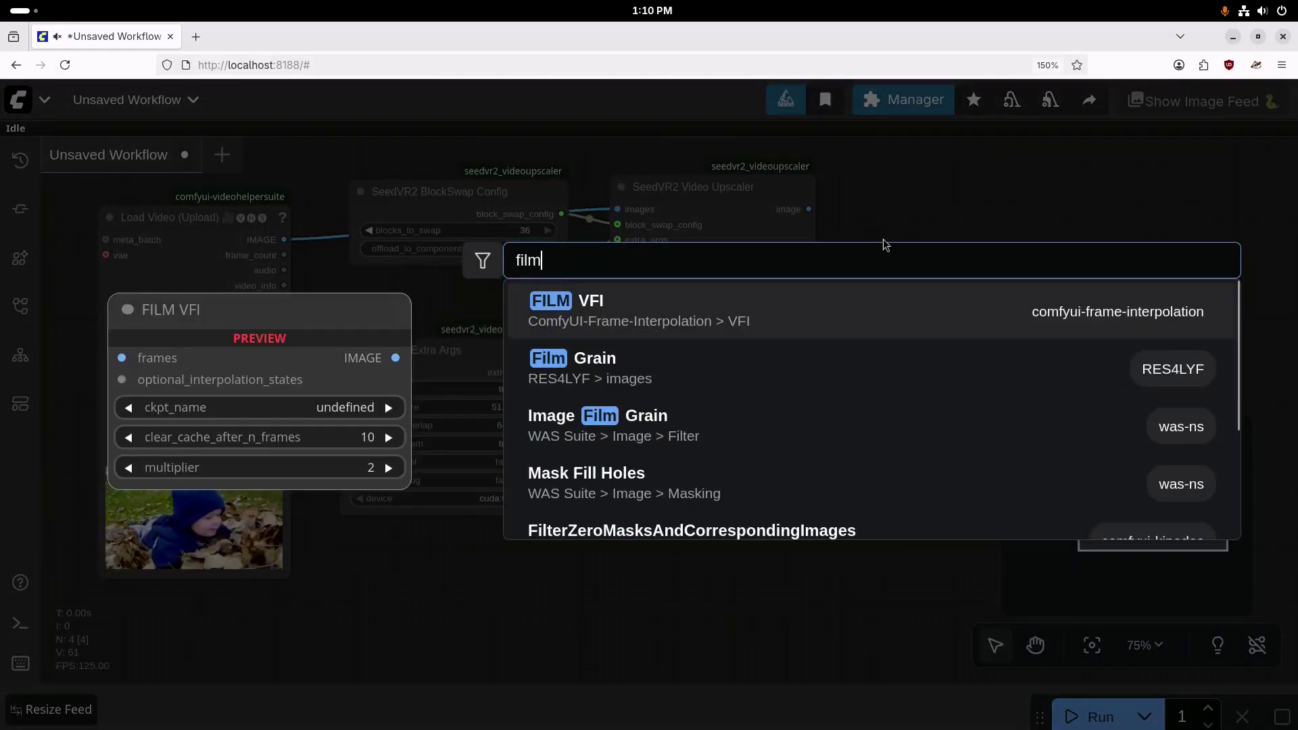
{"action": "left_click", "coordinate": [709, 323]}
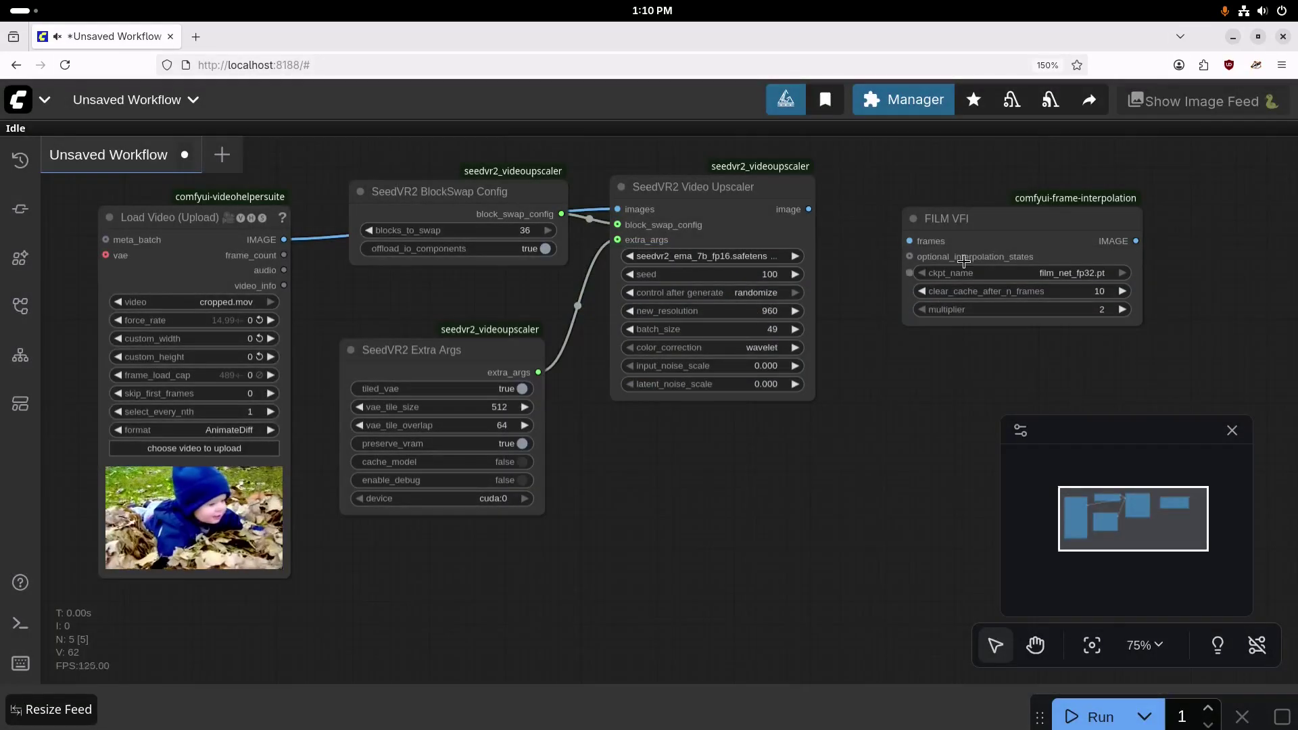
{"action": "left_click_drag", "start_coordinate": [971, 208], "coordinate": [964, 205]}
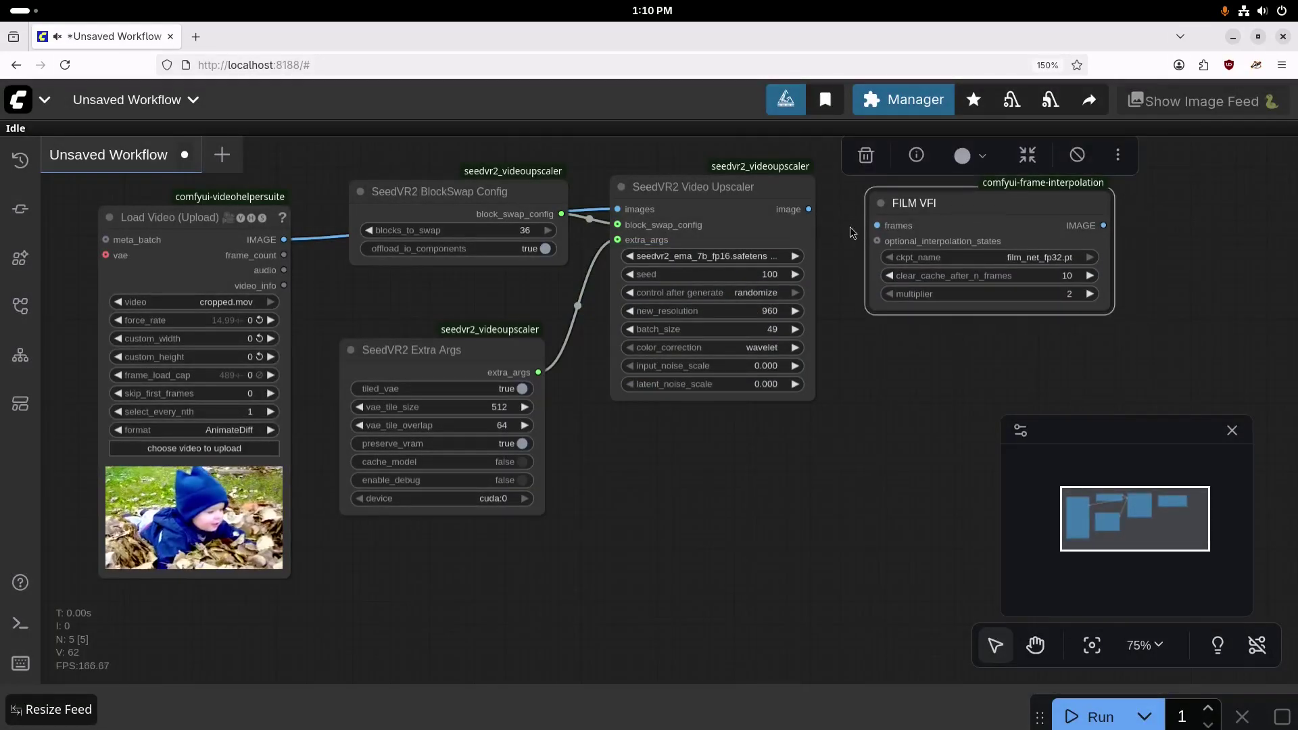
{"action": "left_click_drag", "start_coordinate": [809, 209], "coordinate": [877, 226]}
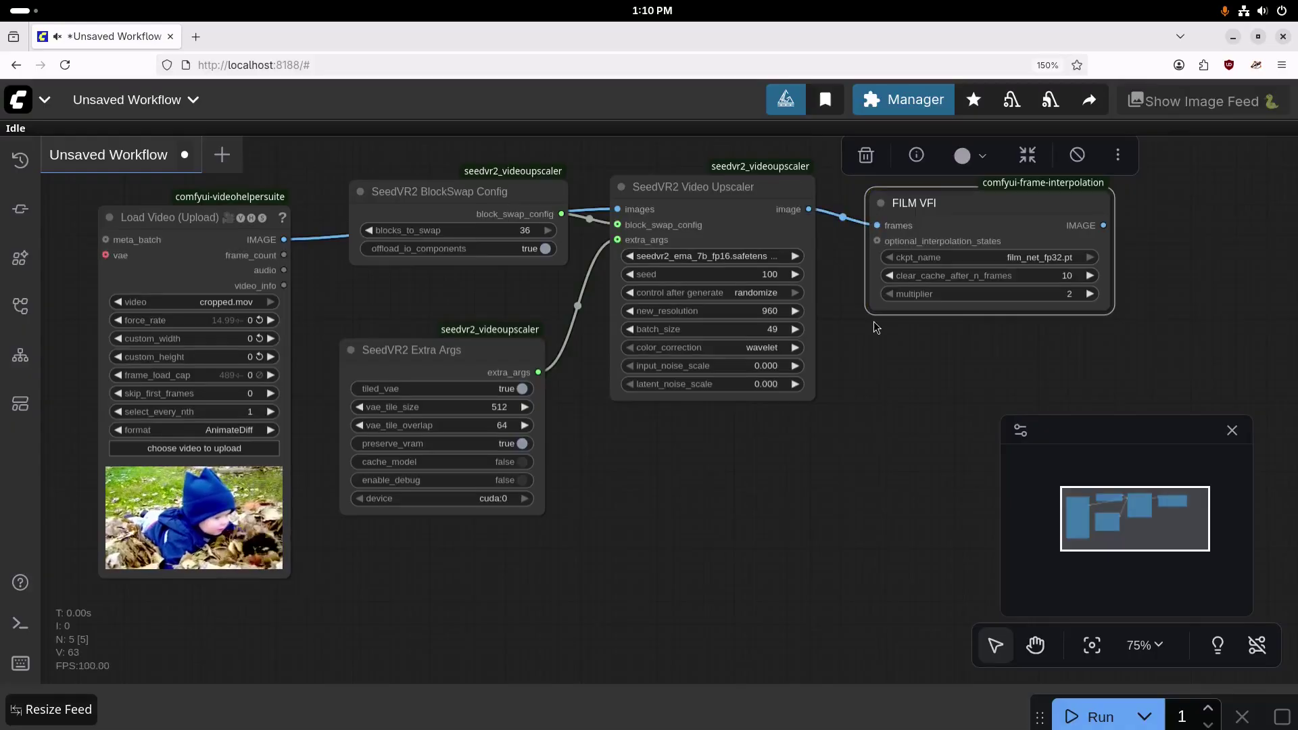
{"action": "left_click_drag", "start_coordinate": [903, 396], "coordinate": [798, 373]}
- Add Video Combine taking the interpolated frames and source audio, outputting video/h264-mp4
{"action": "double_click", "coordinate": [740, 434]}
{"action": "type", "text": "vide"}
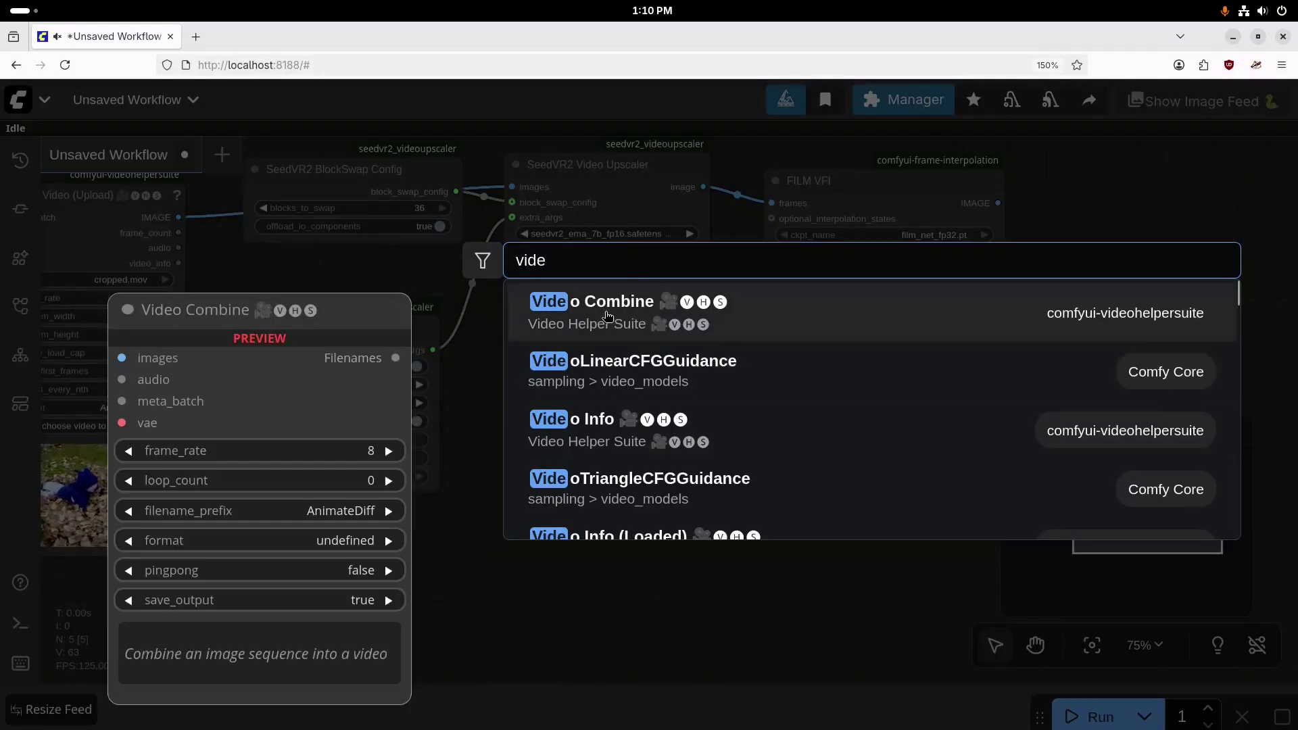
{"action": "left_click", "coordinate": [797, 336]}
{"action": "left_click_drag", "start_coordinate": [809, 418], "coordinate": [882, 398]}
{"action": "left_click_drag", "start_coordinate": [999, 203], "coordinate": [818, 420]}
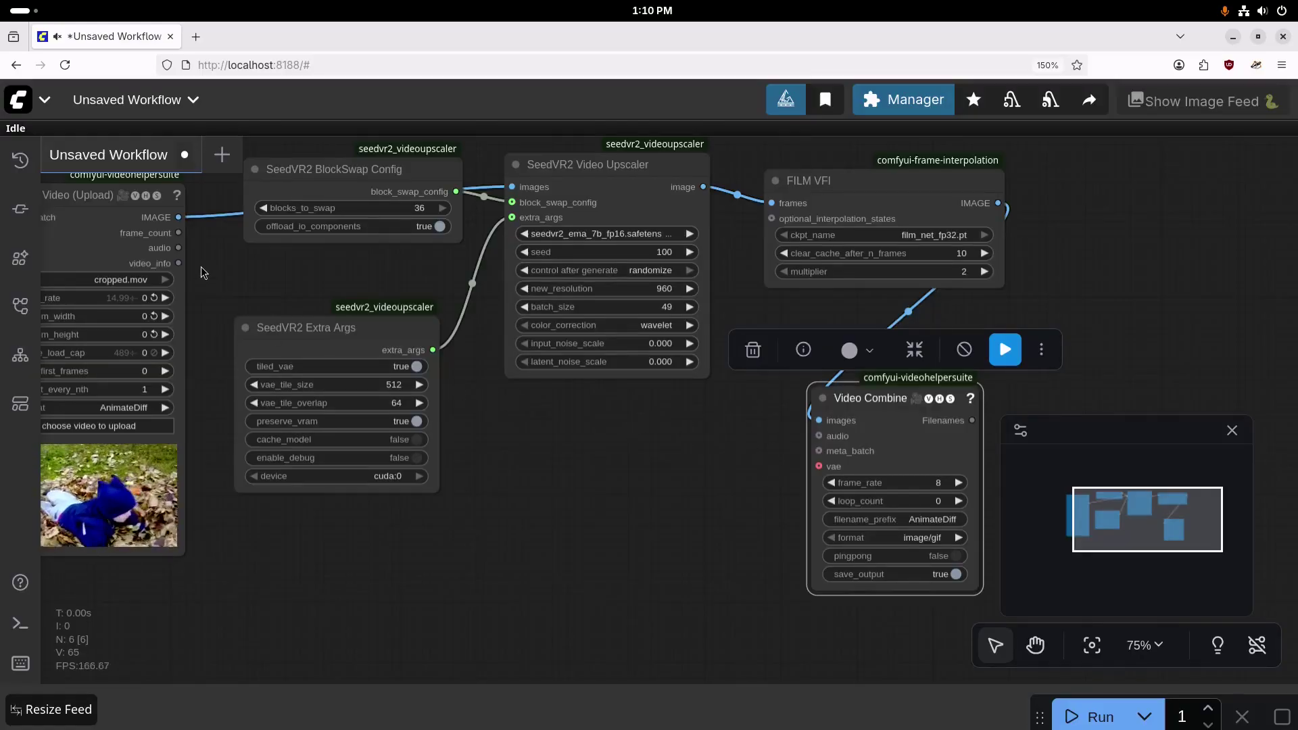
{"action": "left_click_drag", "start_coordinate": [177, 246], "coordinate": [815, 435]}
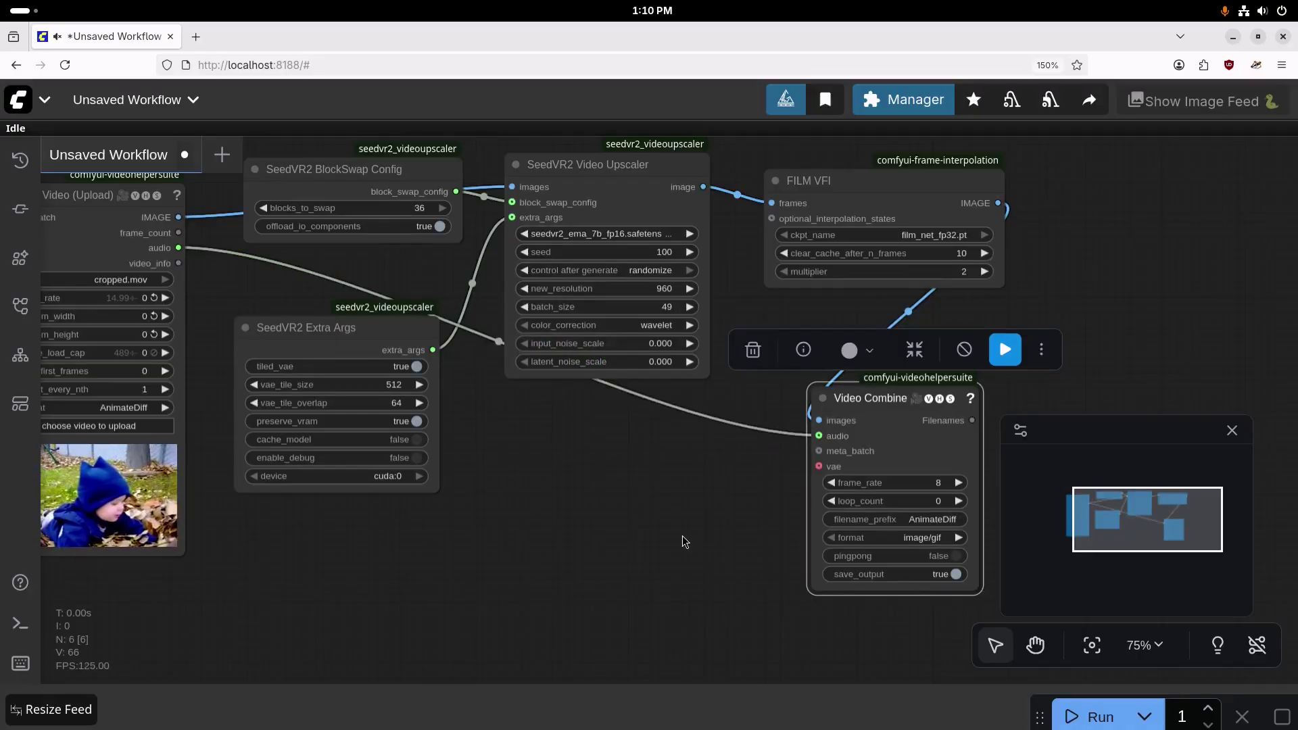
{"action": "left_click", "coordinate": [922, 538]}
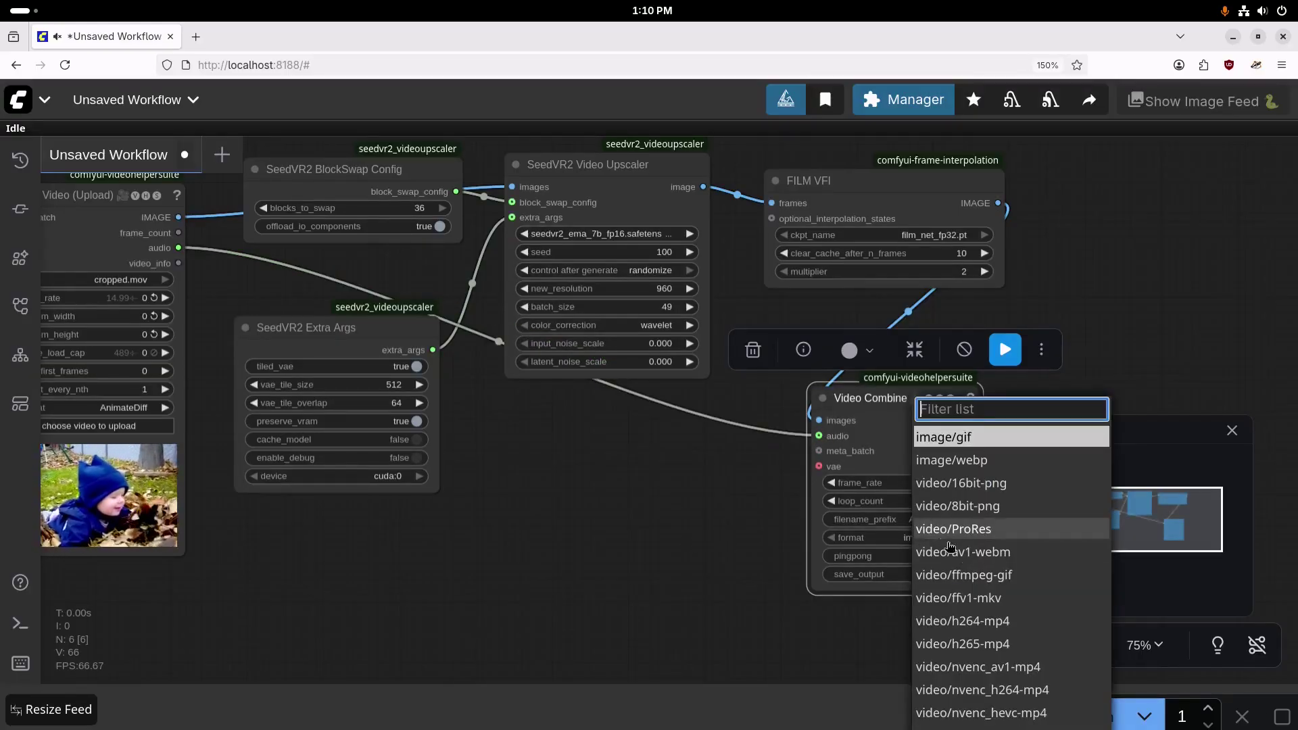
{"action": "left_click", "coordinate": [1014, 621]}
{"action": "scroll", "coordinate": [742, 565], "scroll_direction": "down", "scroll_amount": 3}
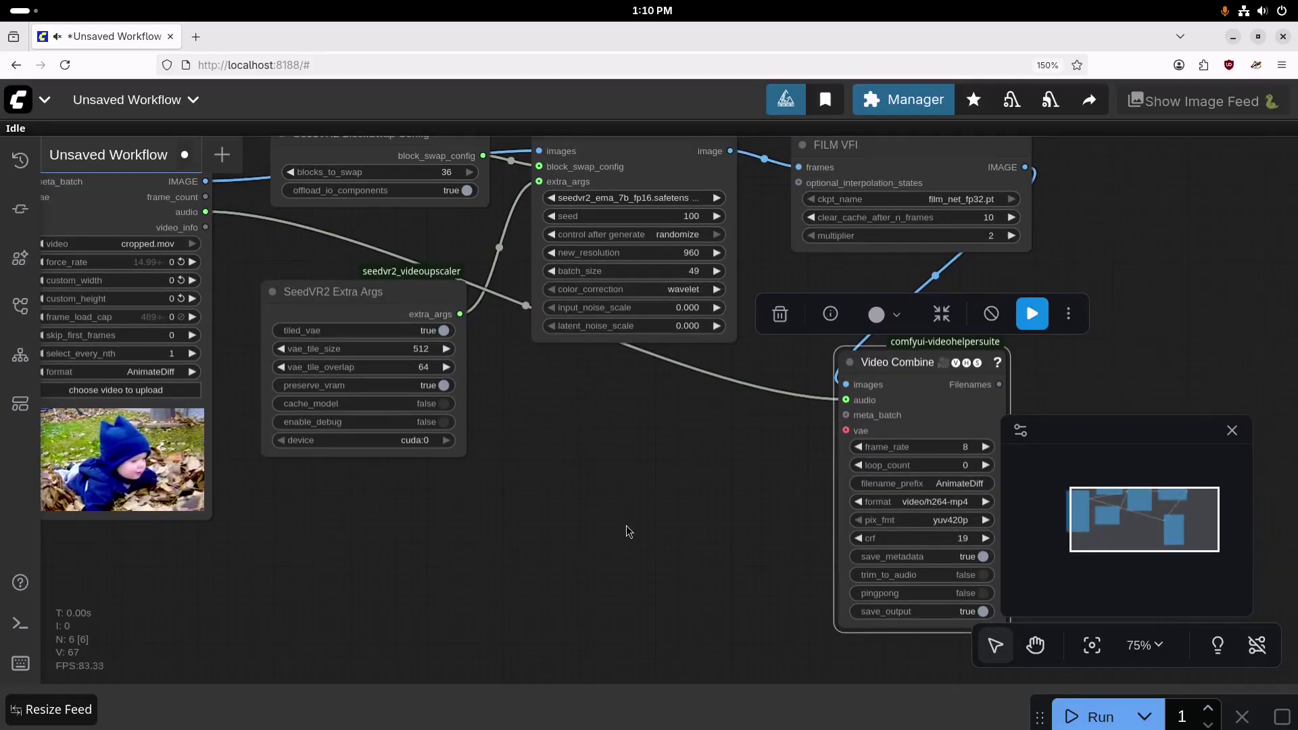
{"action": "scroll", "coordinate": [649, 538], "scroll_direction": "left", "scroll_amount": 2}
- Add a Video Info node fed by the loaded video's info
{"action": "left_click_drag", "start_coordinate": [392, 306], "coordinate": [397, 293]}
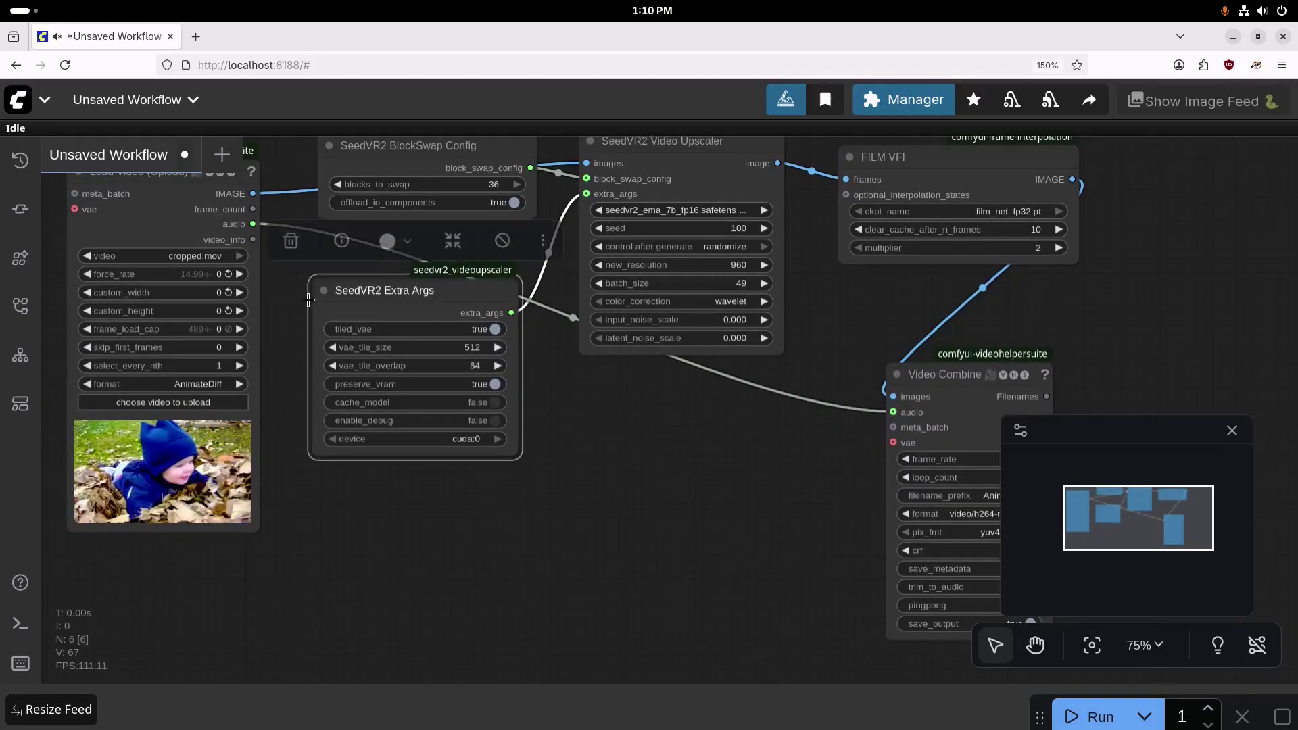
{"action": "double_click", "coordinate": [369, 556]}
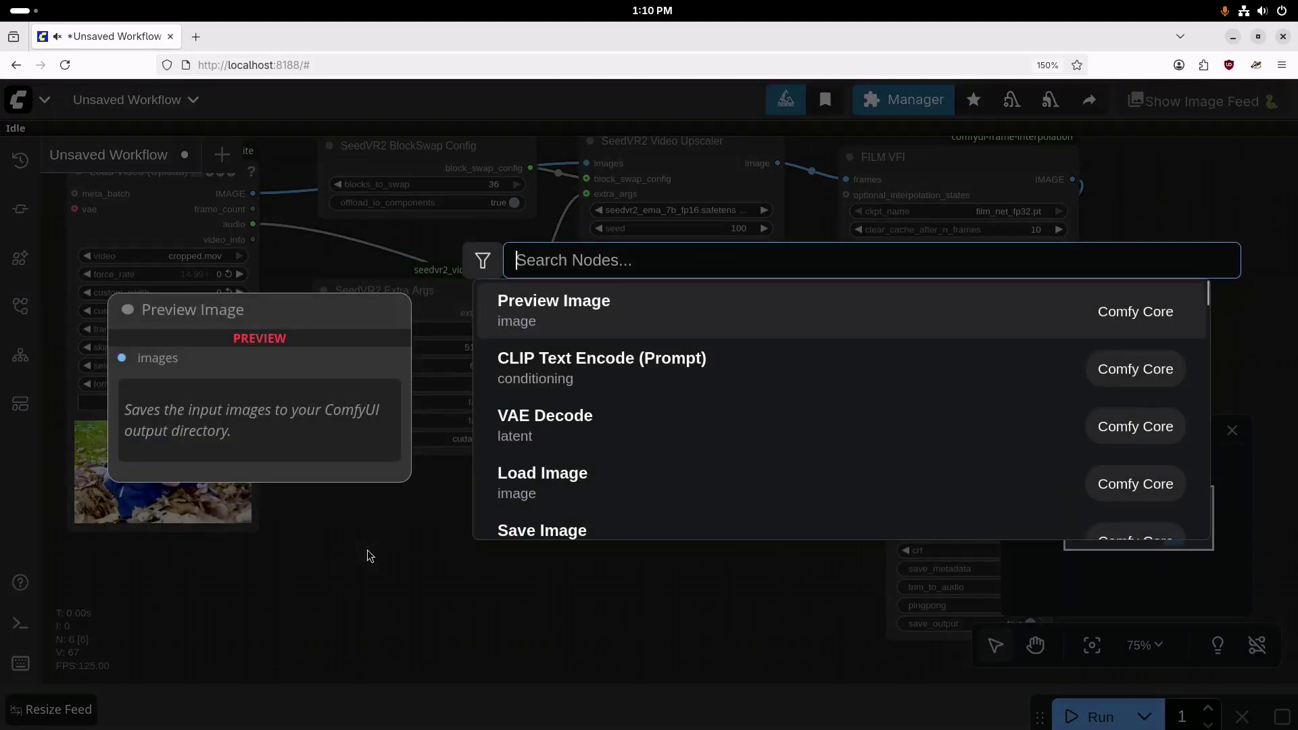
{"action": "type", "text": "video"}
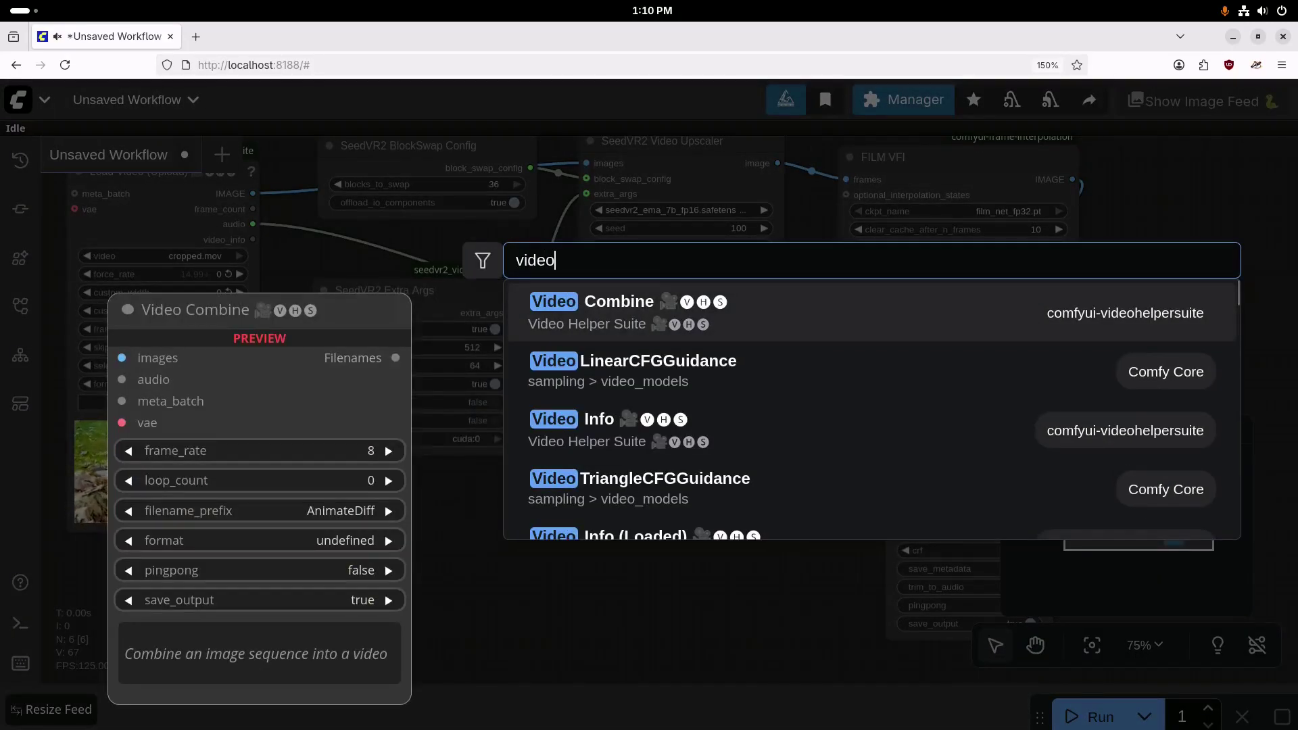
{"action": "left_click", "coordinate": [532, 454]}
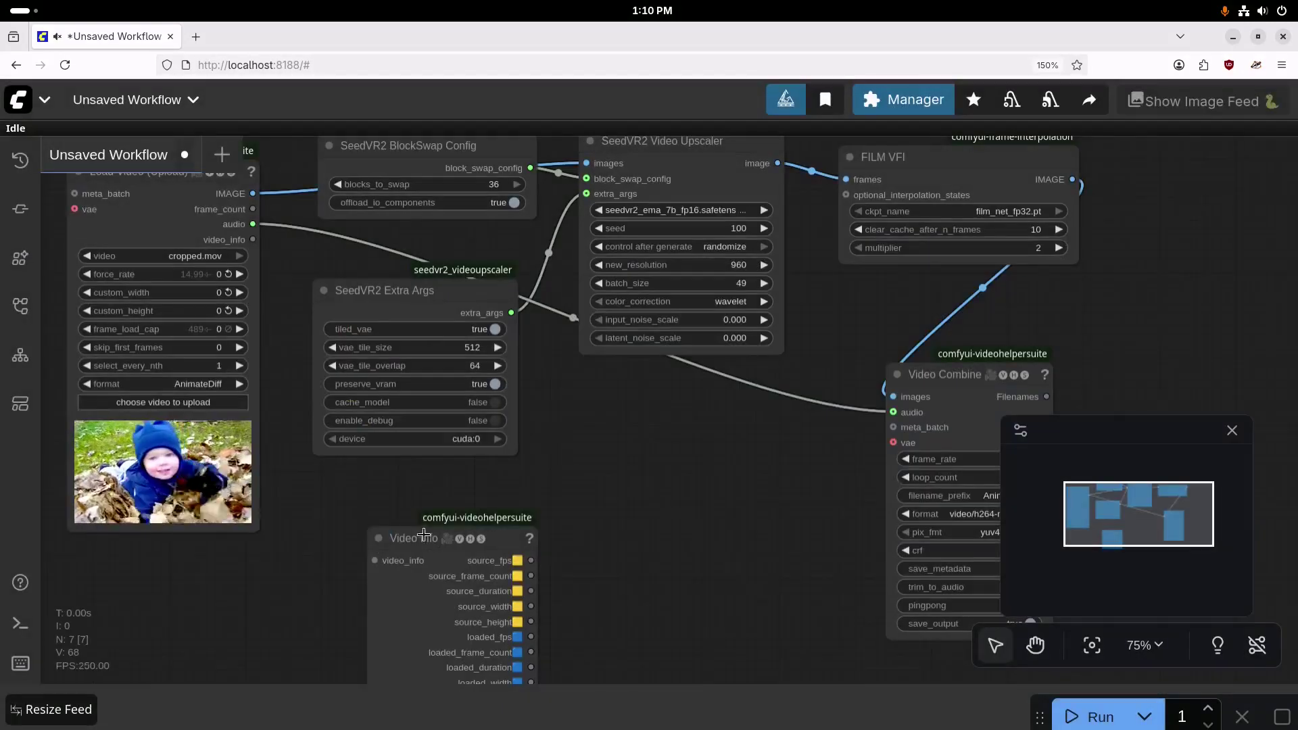
{"action": "left_click_drag", "start_coordinate": [424, 535], "coordinate": [411, 491]}
{"action": "left_click_drag", "start_coordinate": [253, 239], "coordinate": [369, 517]}
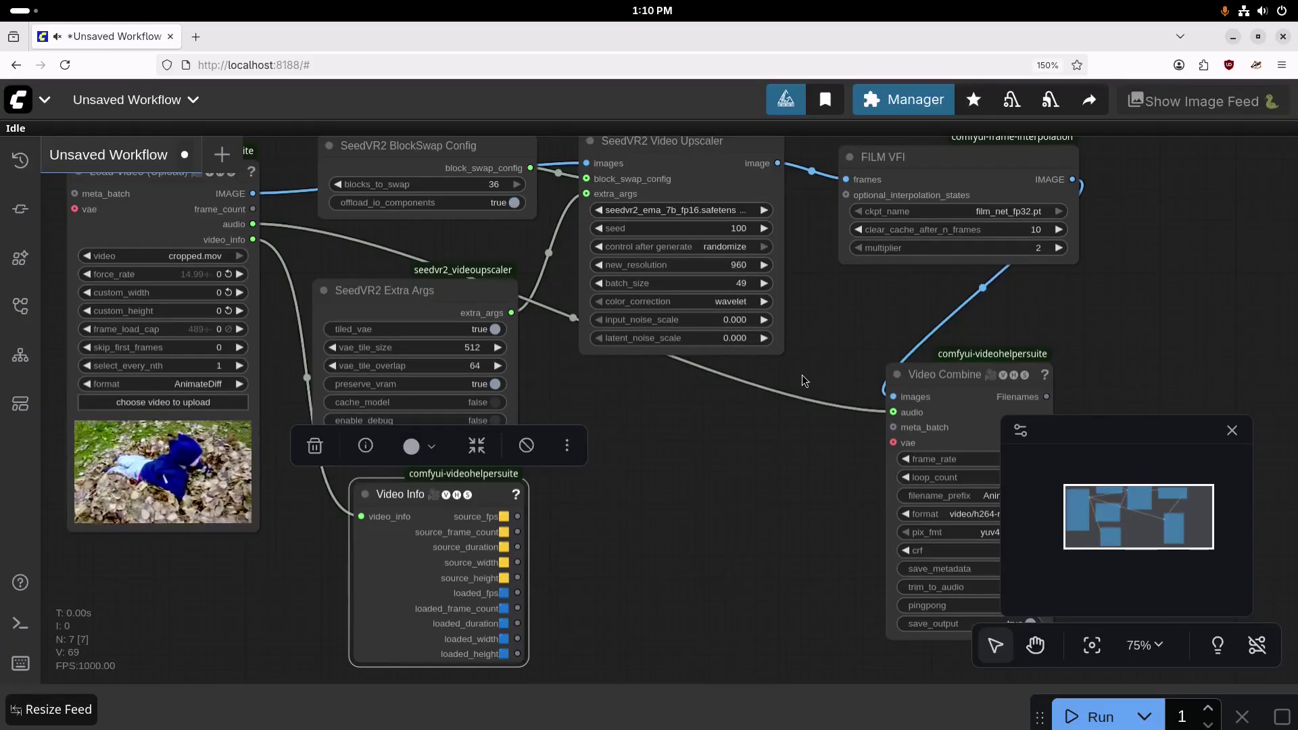
- Add a Simple Math node computing a*2 from source_fps to drive Video Combine's frame_rate
{"action": "double_click", "coordinate": [655, 502]}
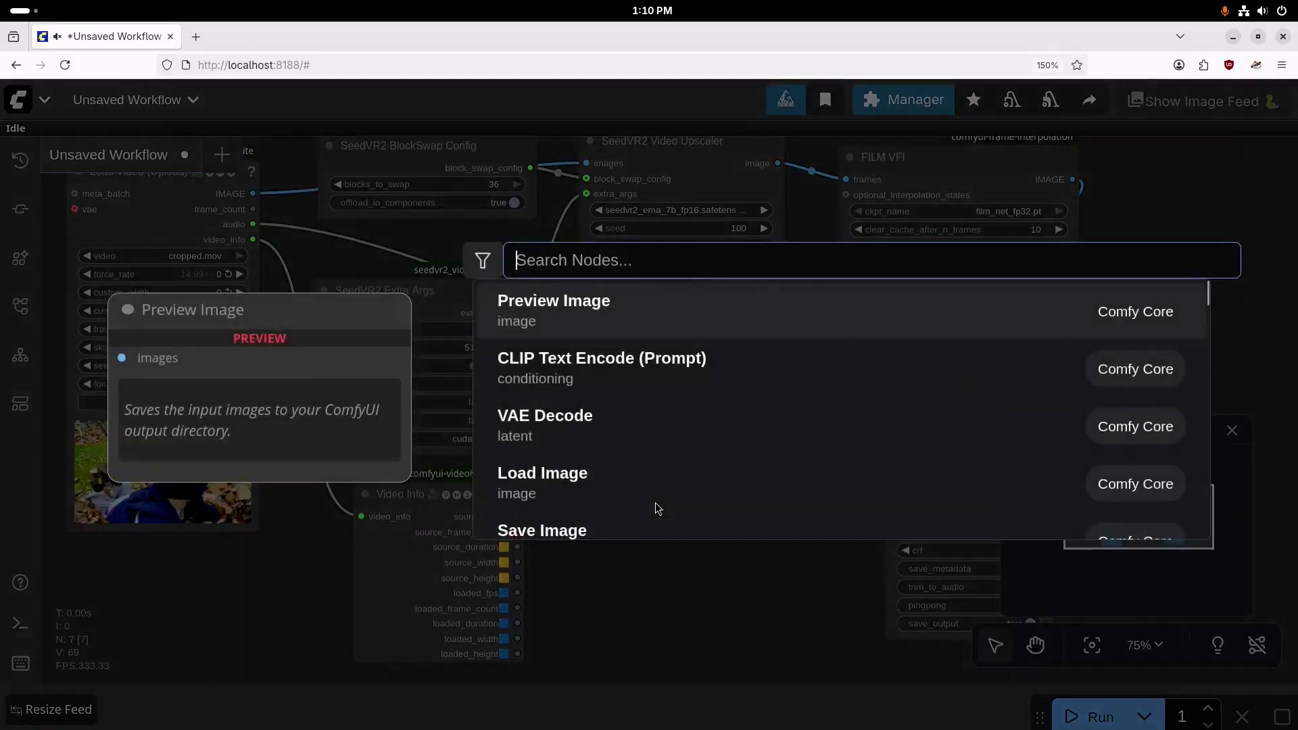
{"action": "type", "text": "simple"}
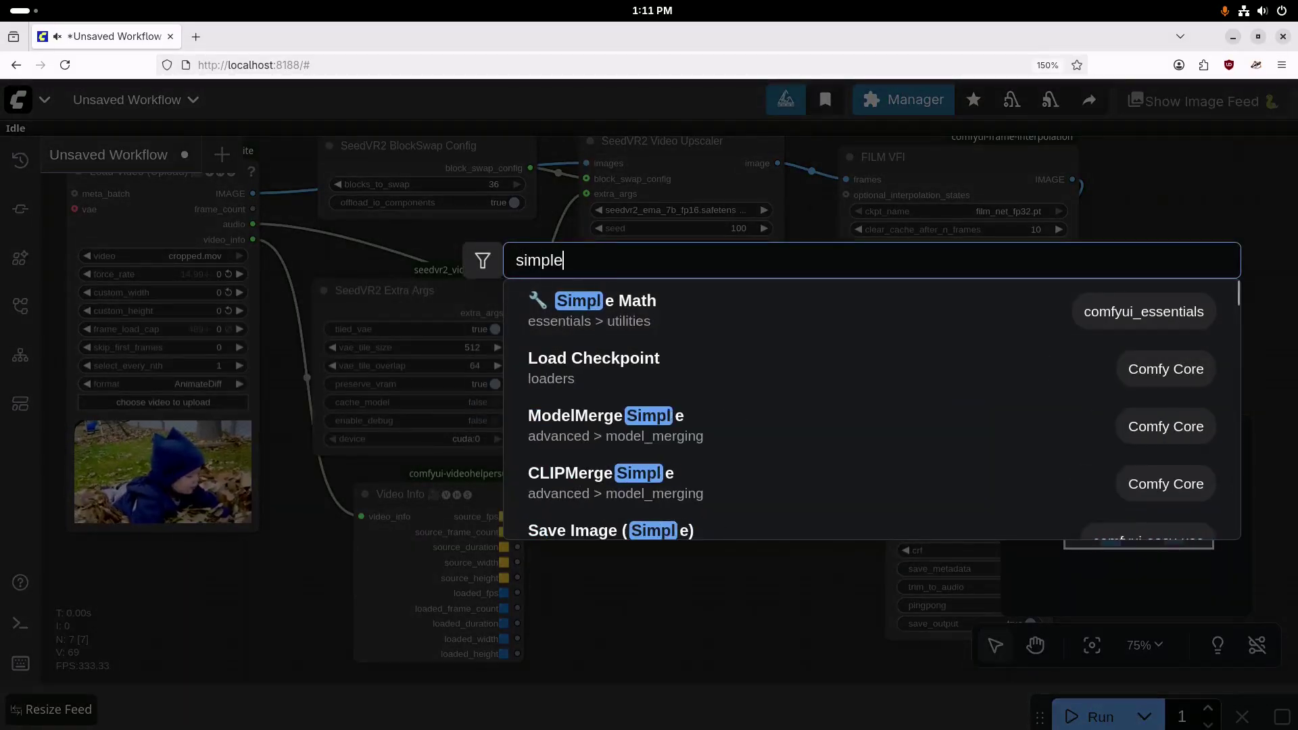
{"action": "left_click", "coordinate": [643, 323]}
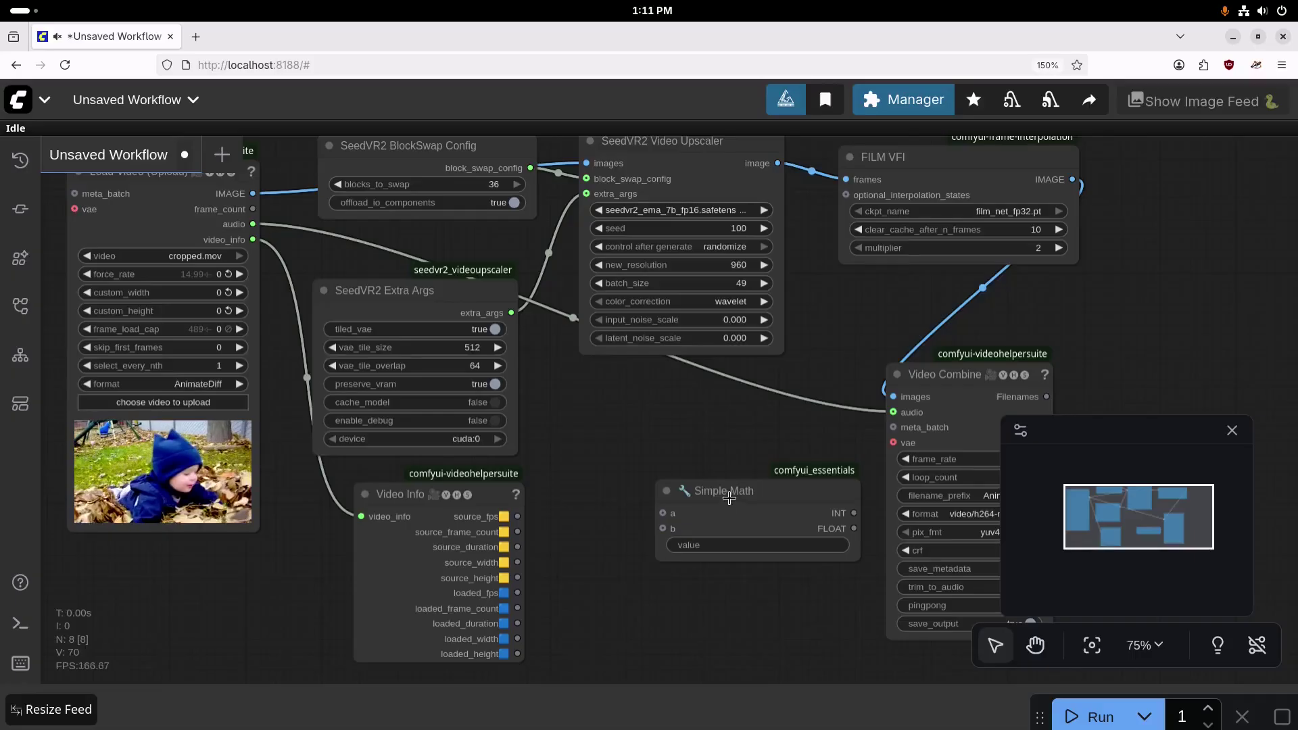
{"action": "left_click_drag", "start_coordinate": [517, 517], "coordinate": [603, 506]}
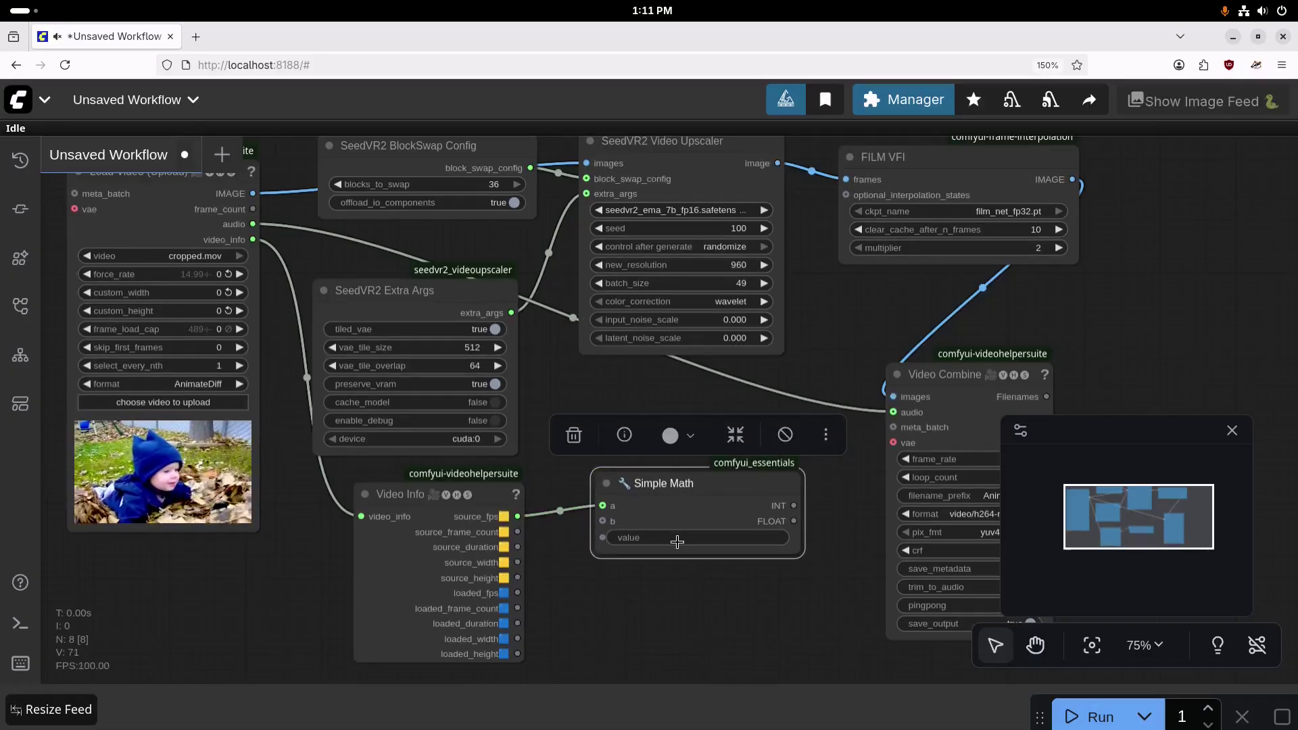
{"action": "left_click", "coordinate": [677, 539]}
{"action": "type", "text": "a"}
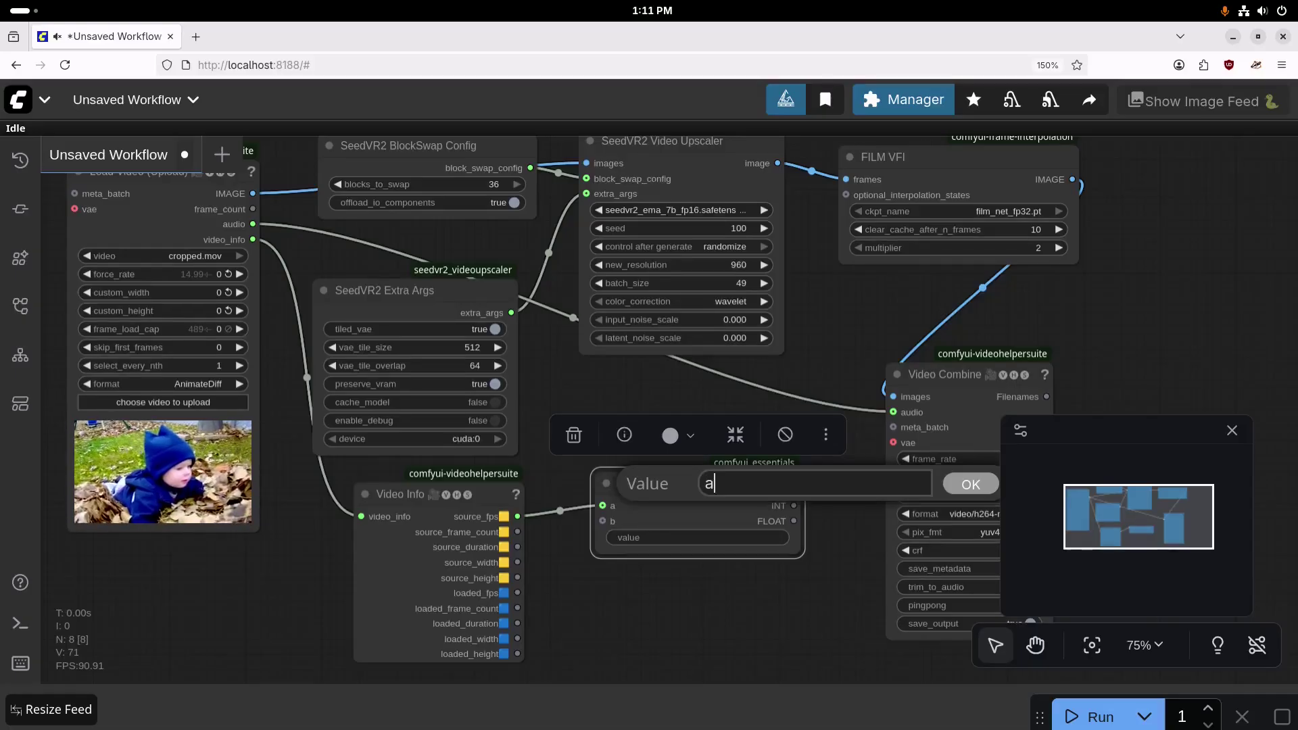
{"action": "type", "text": "*2"}
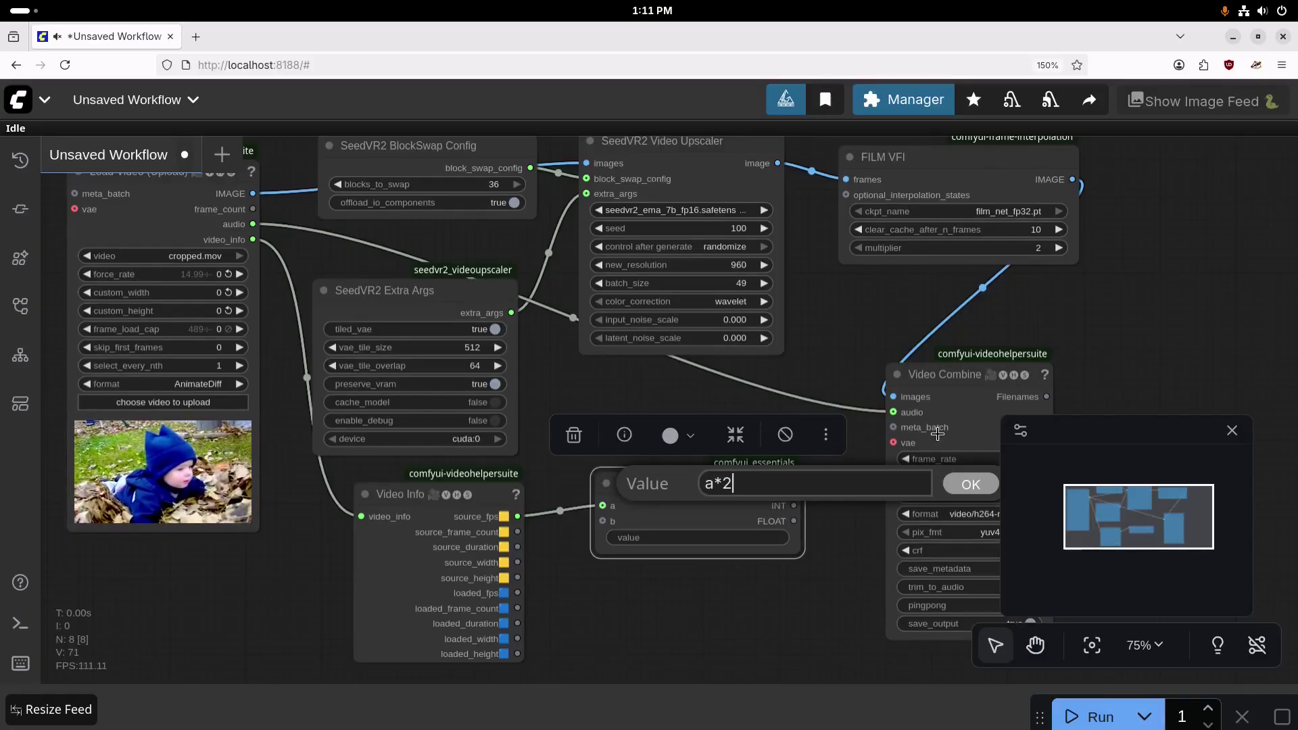
{"action": "key", "text": "Return"}
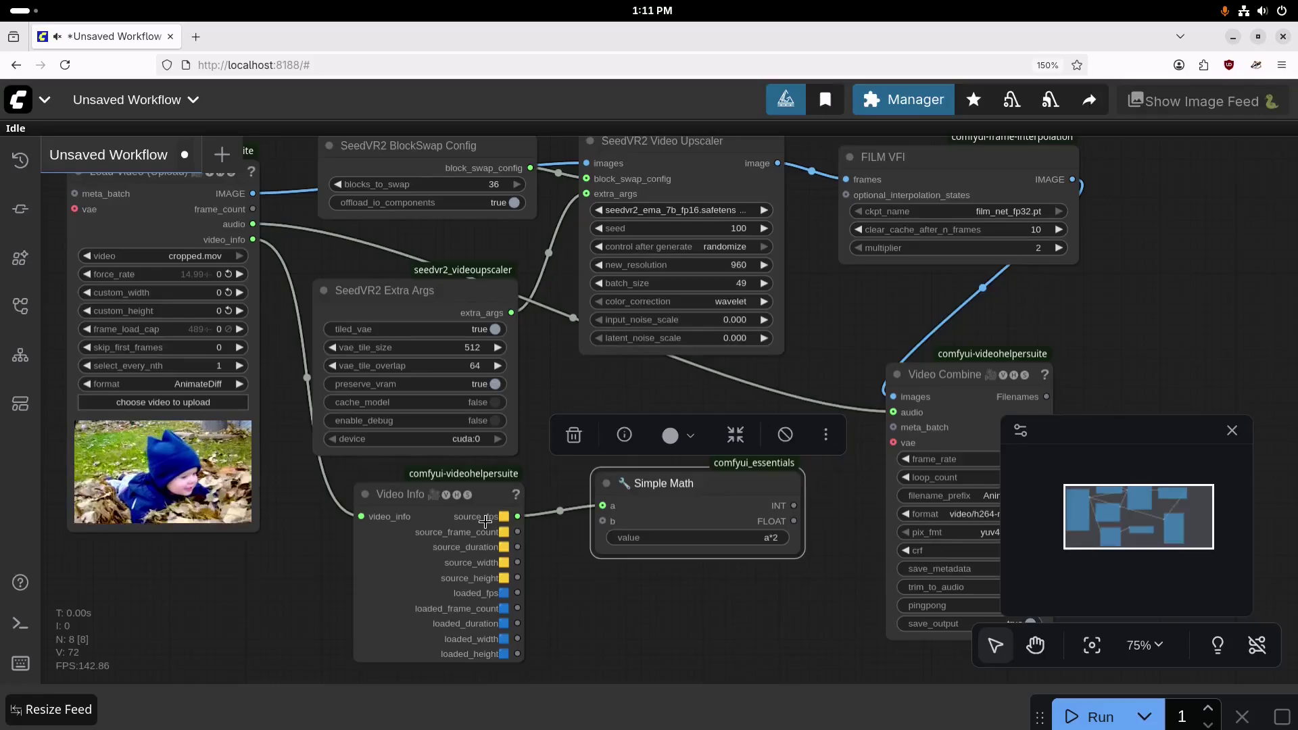
{"action": "left_click_drag", "start_coordinate": [794, 520], "coordinate": [892, 460]}
{"action": "left_click_drag", "start_coordinate": [843, 554], "coordinate": [803, 526]}
- Zoom out to show the whole graph and run the workflow
{"action": "scroll", "coordinate": [811, 513], "scroll_direction": "down", "scroll_amount": 2}
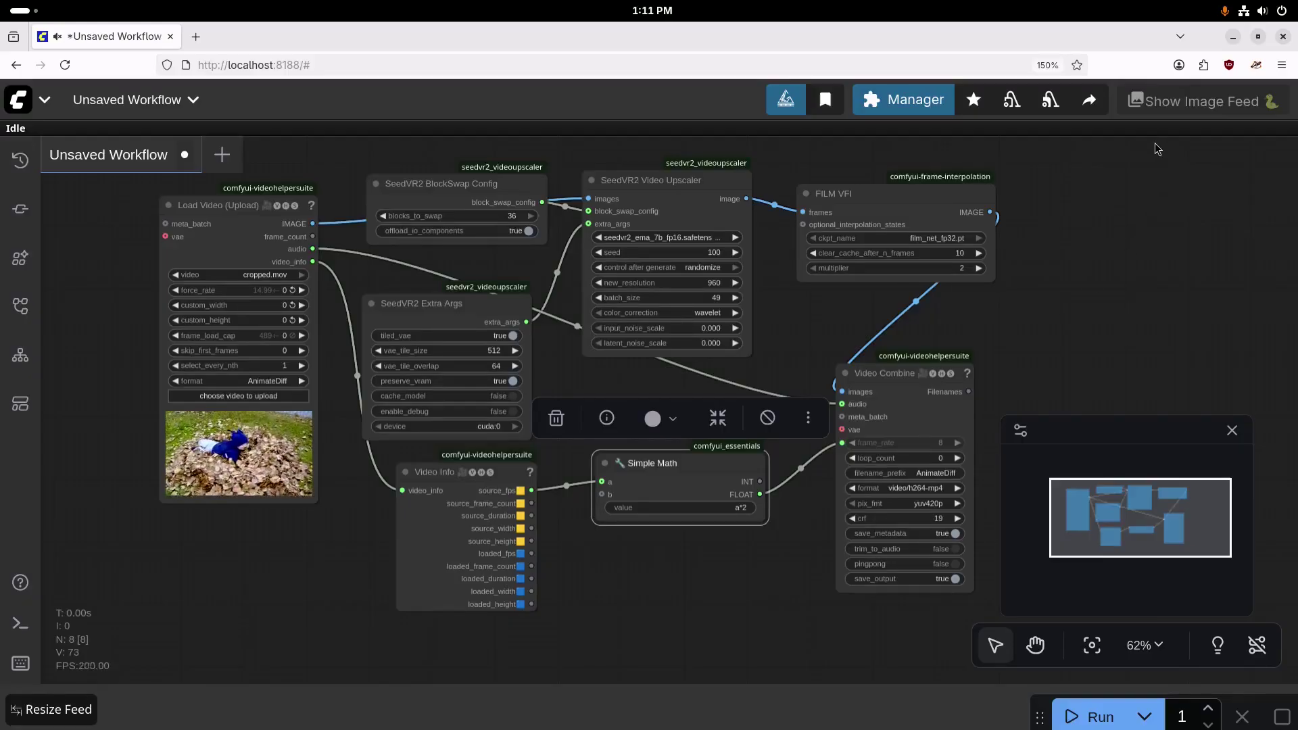
{"action": "scroll", "coordinate": [1180, 278], "scroll_direction": "down", "scroll_amount": 2}
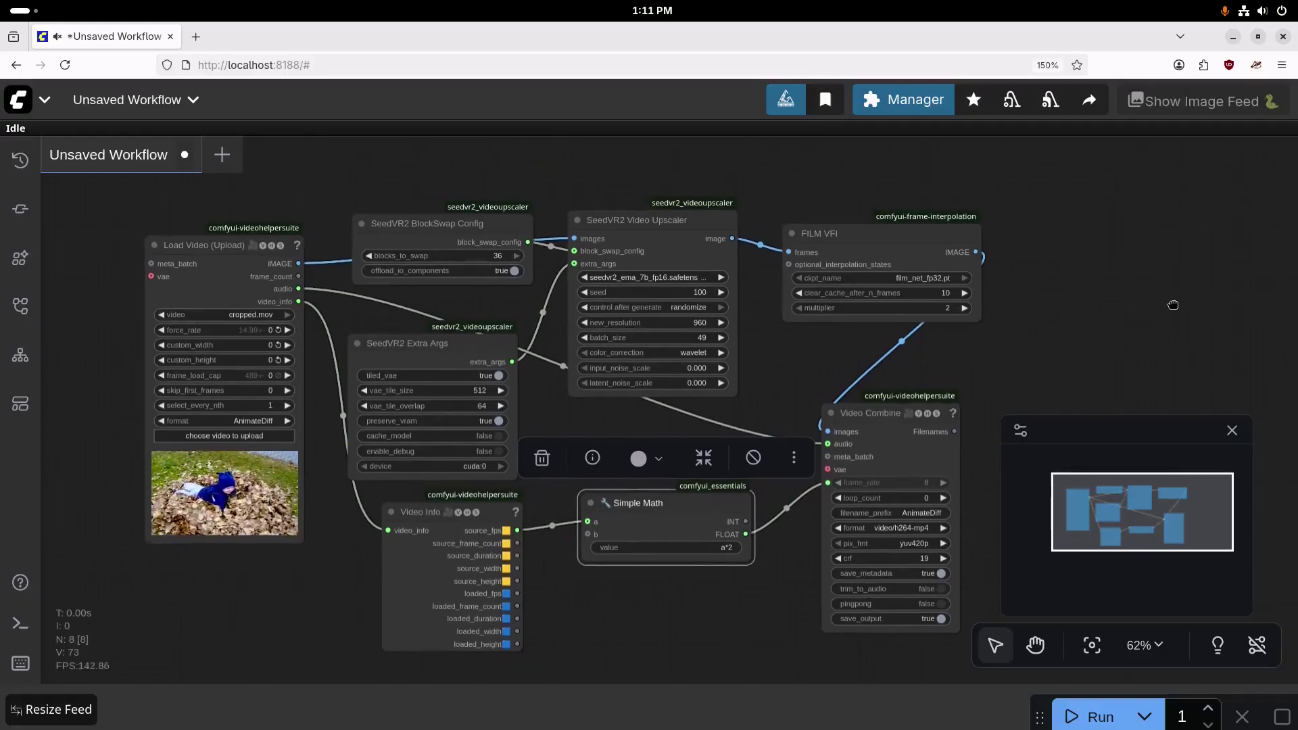
{"action": "left_click_drag", "start_coordinate": [1170, 298], "coordinate": [1163, 265]}
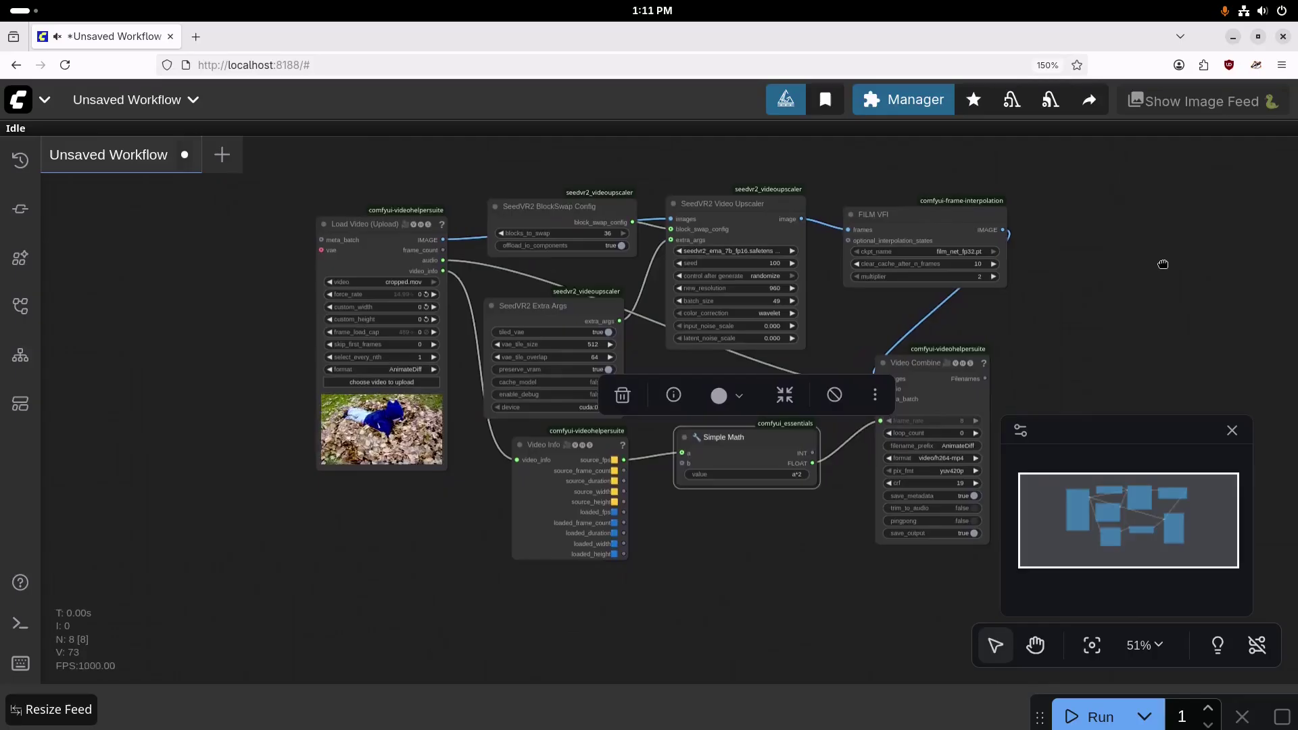
{"action": "left_click", "coordinate": [1082, 715]}
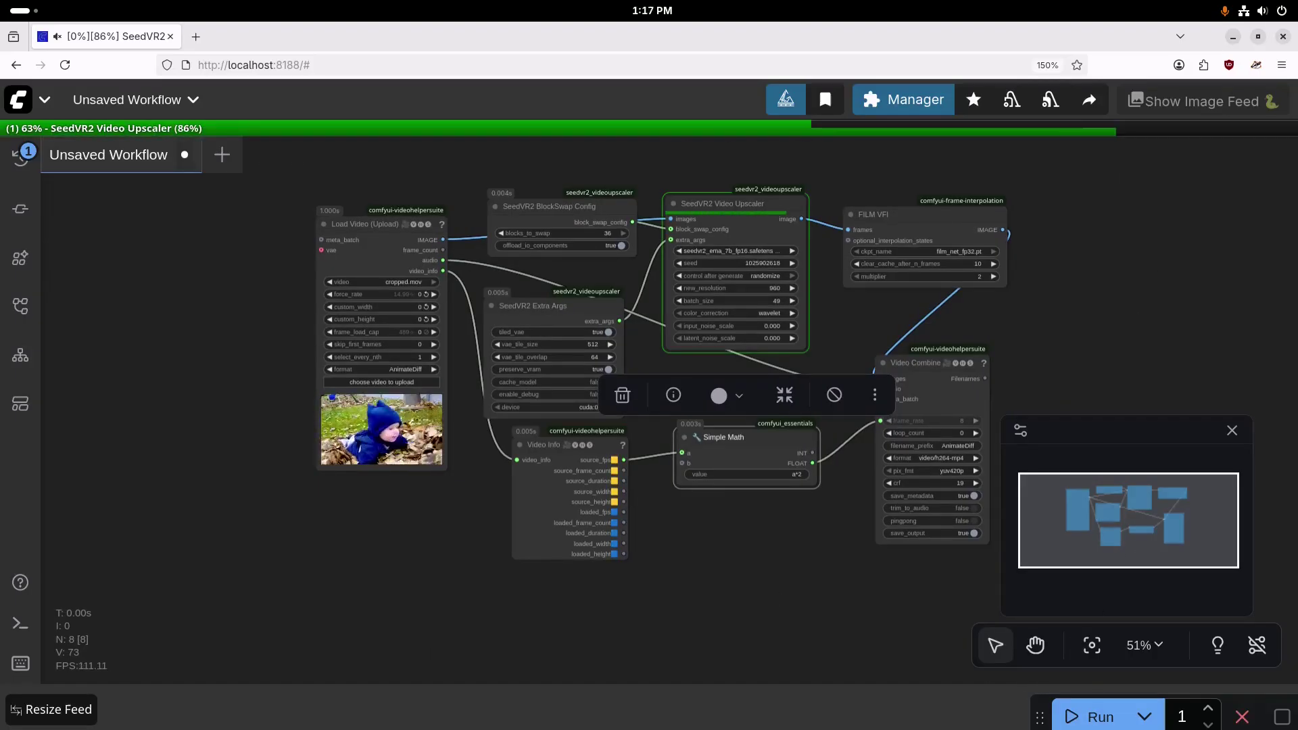
{"action": "left_click", "coordinate": [775, 597]}
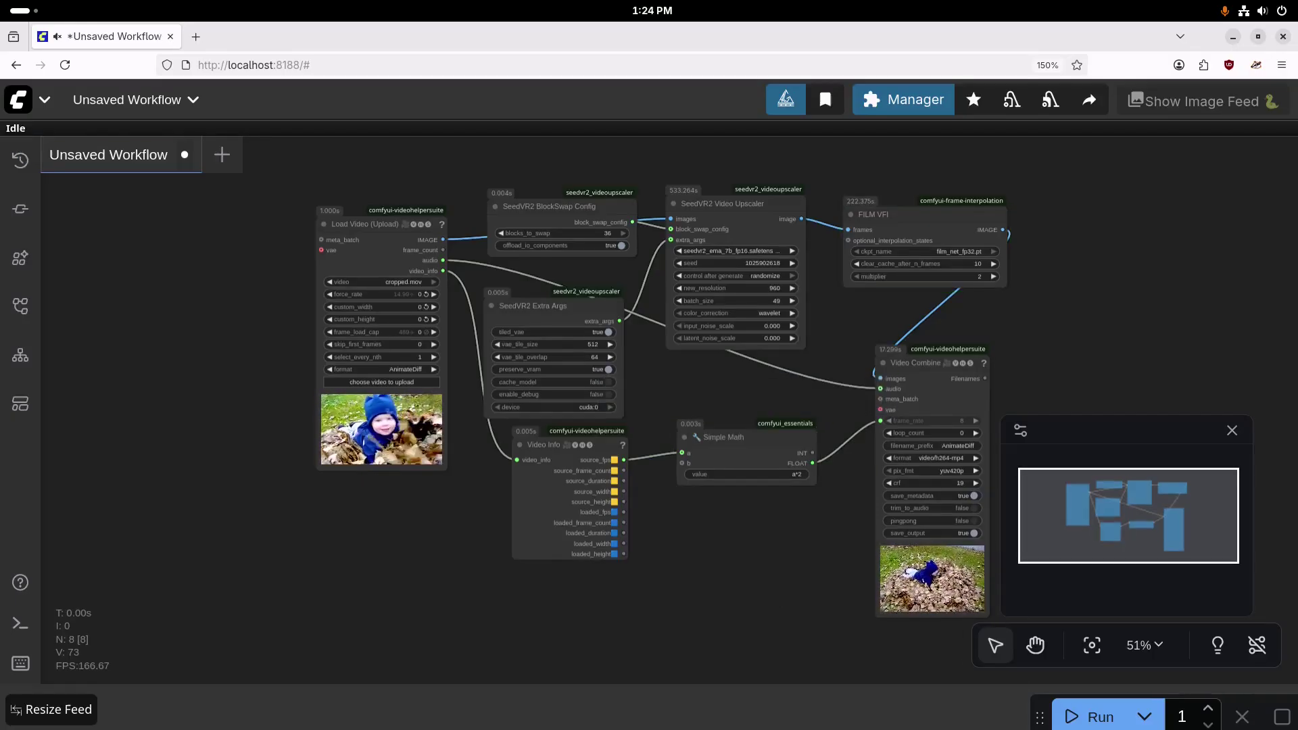